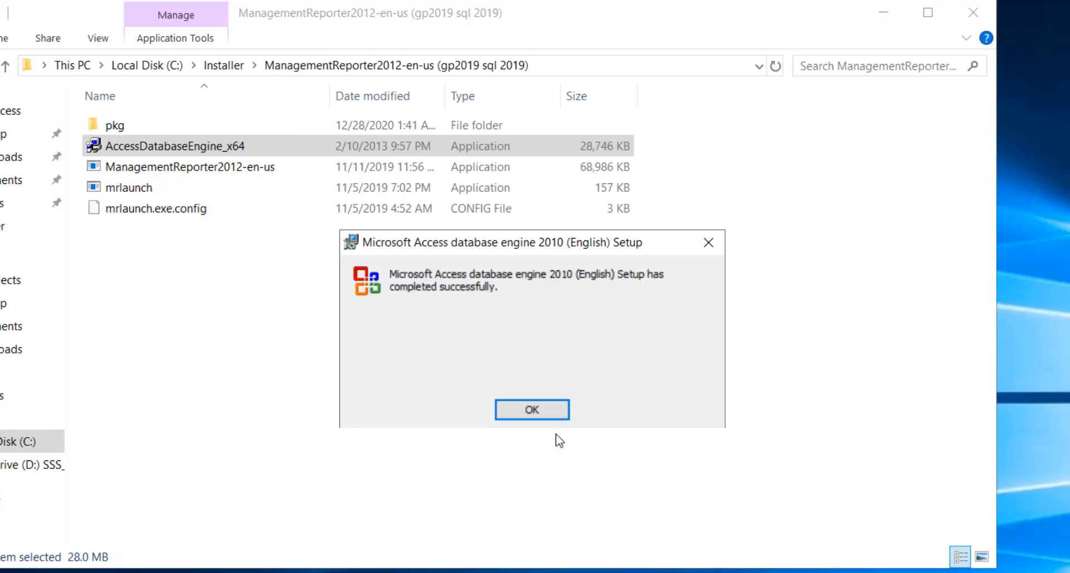
- Close the Access database engine 2010 setup-completed message and select the mrlaunch installer
{"action": "left_click", "coordinate": [556, 409]}
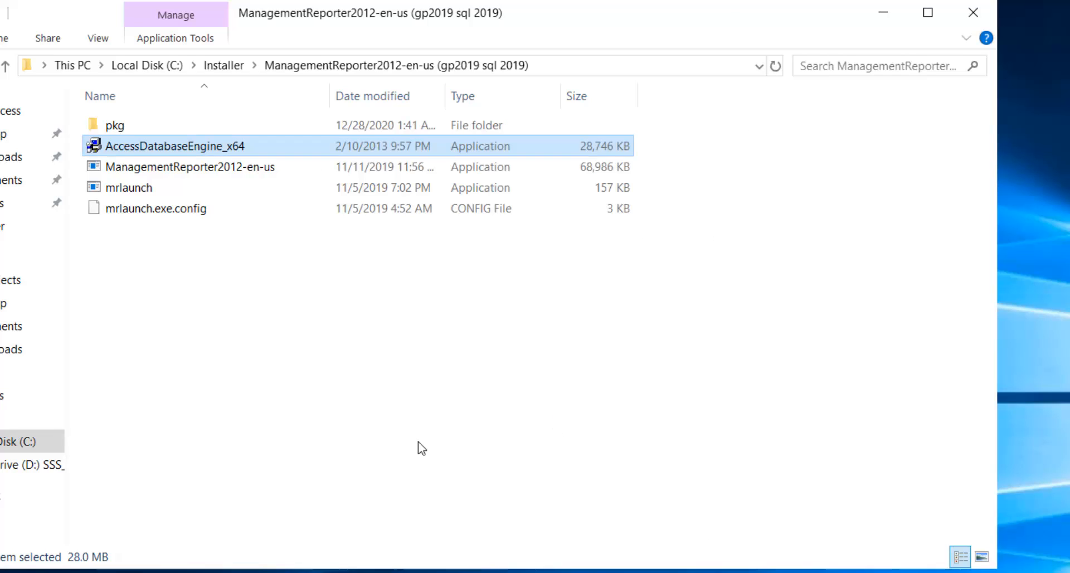
{"action": "left_click", "coordinate": [129, 190]}
- Install Management Reporter Server in the default folder, accepting the license, then launch the Configuration Console
{"action": "double_click", "coordinate": [156, 195]}
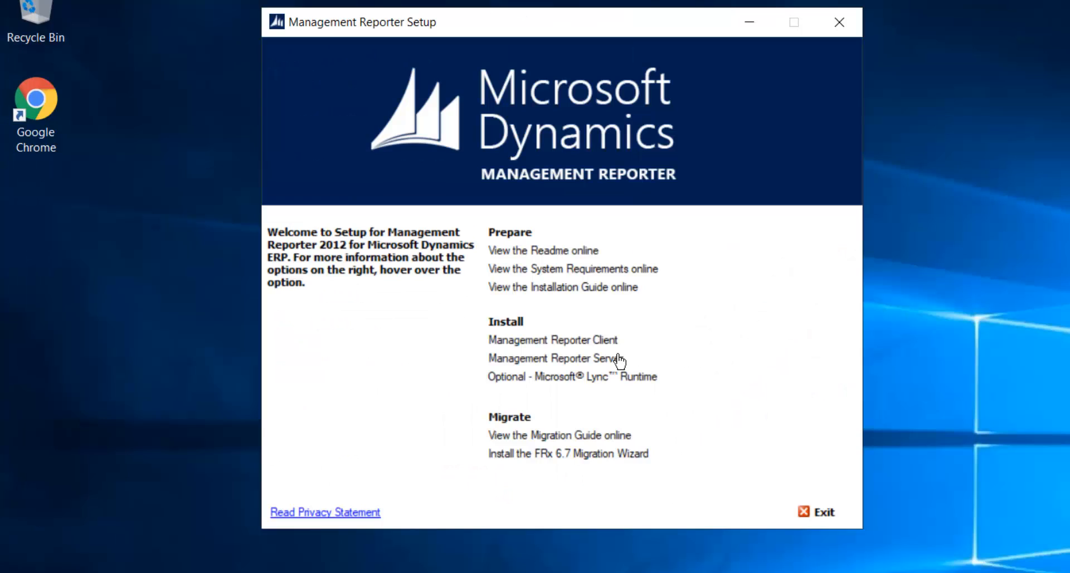
{"action": "mouse_move", "coordinate": [619, 363]}
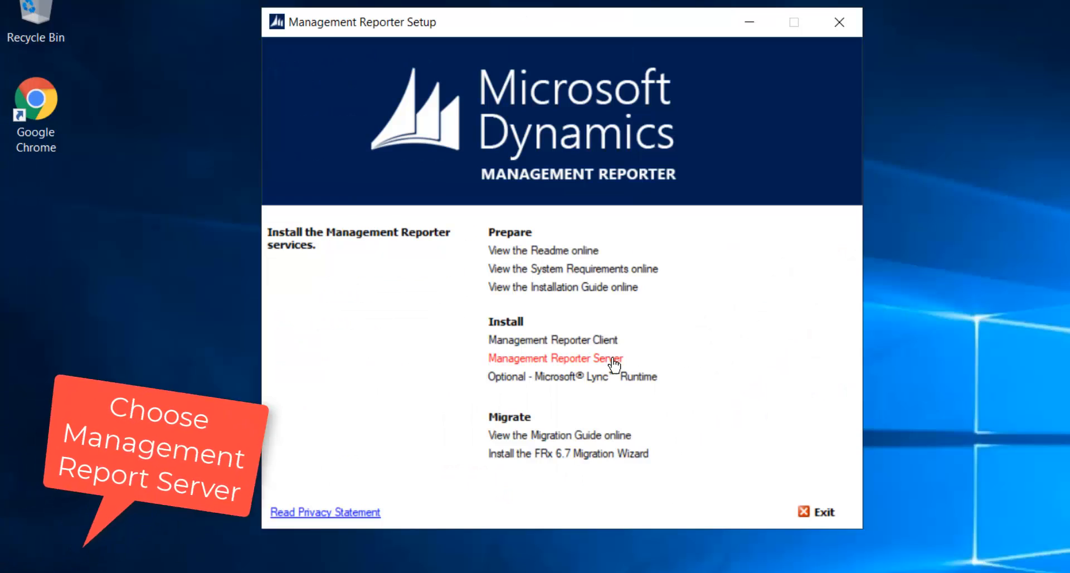
{"action": "left_click", "coordinate": [614, 361]}
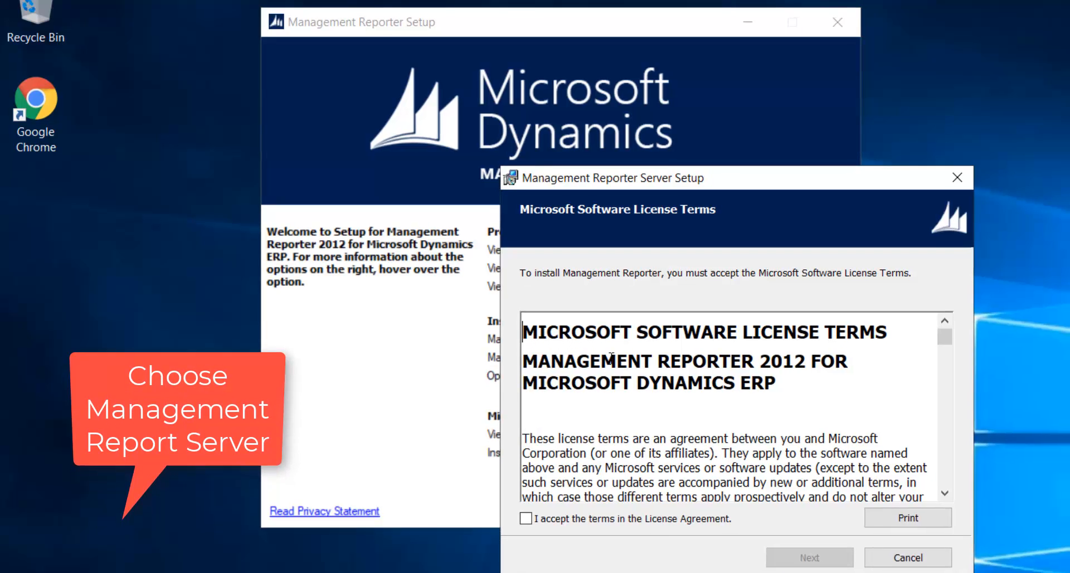
{"action": "left_click", "coordinate": [534, 467]}
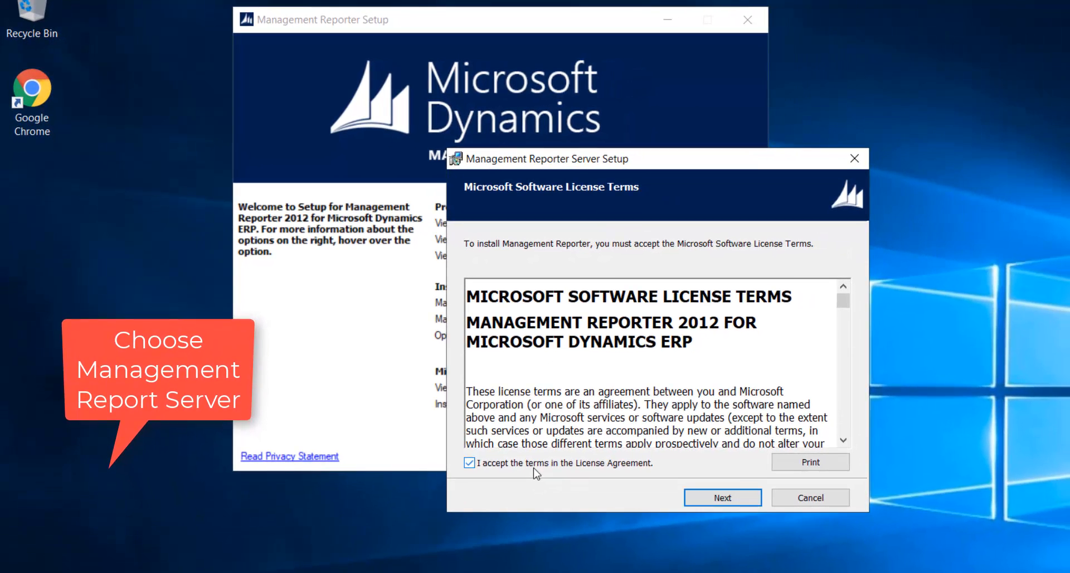
{"action": "left_click", "coordinate": [741, 499]}
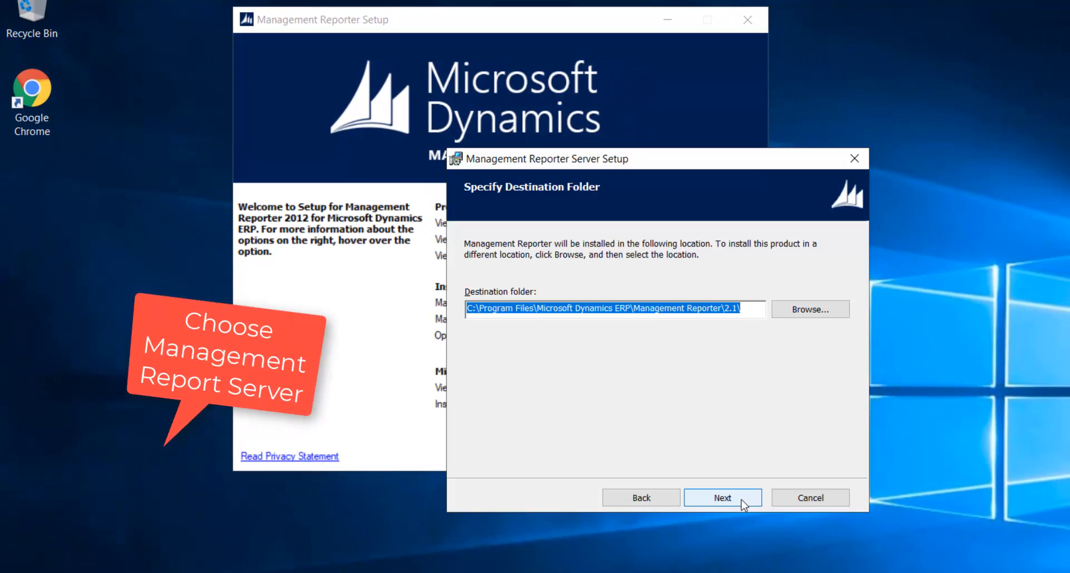
{"action": "left_click", "coordinate": [741, 500]}
{"action": "left_click", "coordinate": [741, 499]}
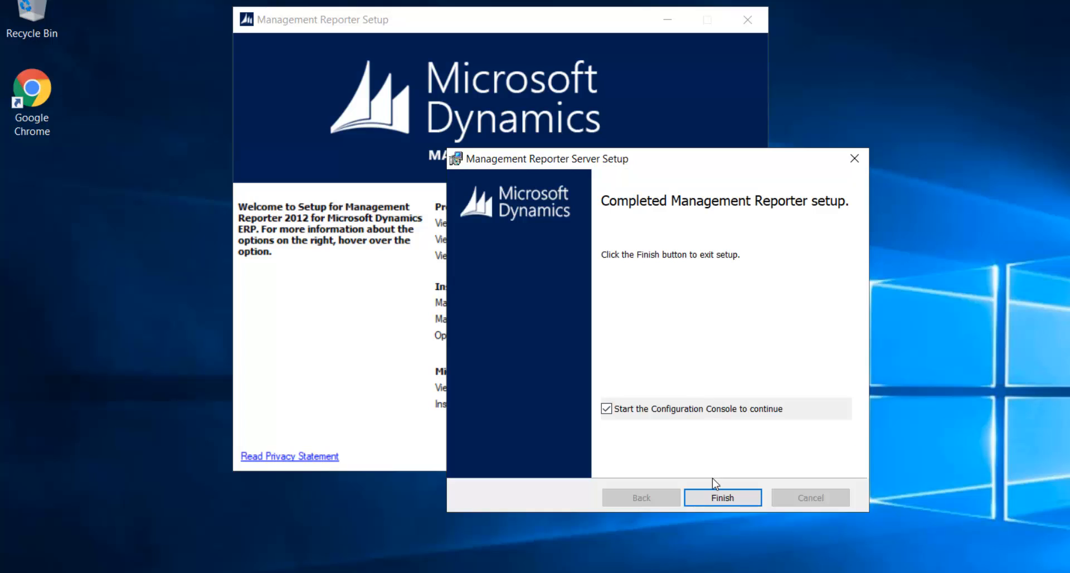
{"action": "left_click", "coordinate": [714, 501]}
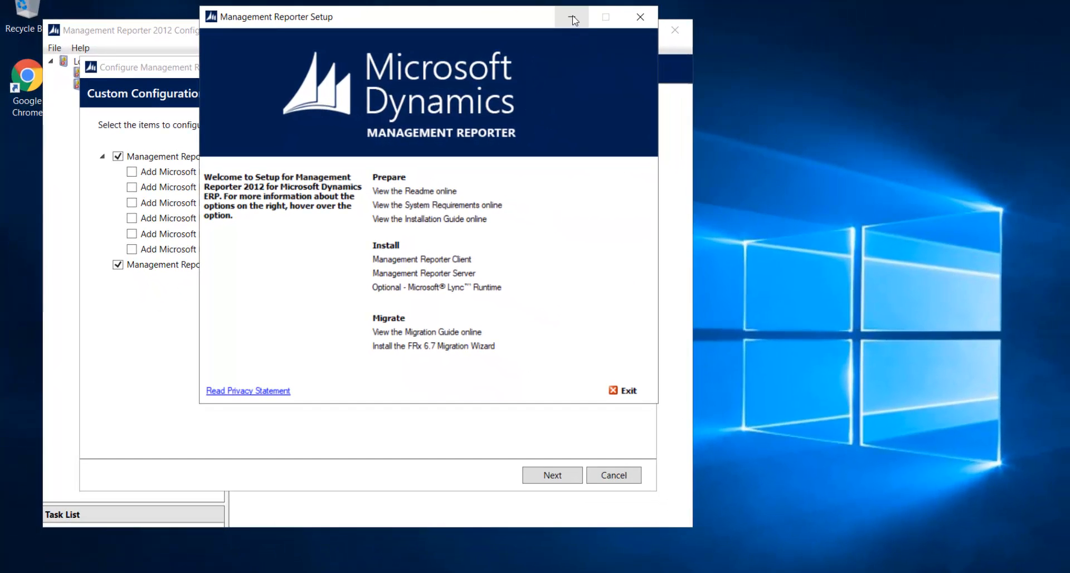
- Continue with GP Legacy and both services, running the services as NT AUTHORITY\NETWORK SERVICE
{"action": "left_click", "coordinate": [572, 19]}
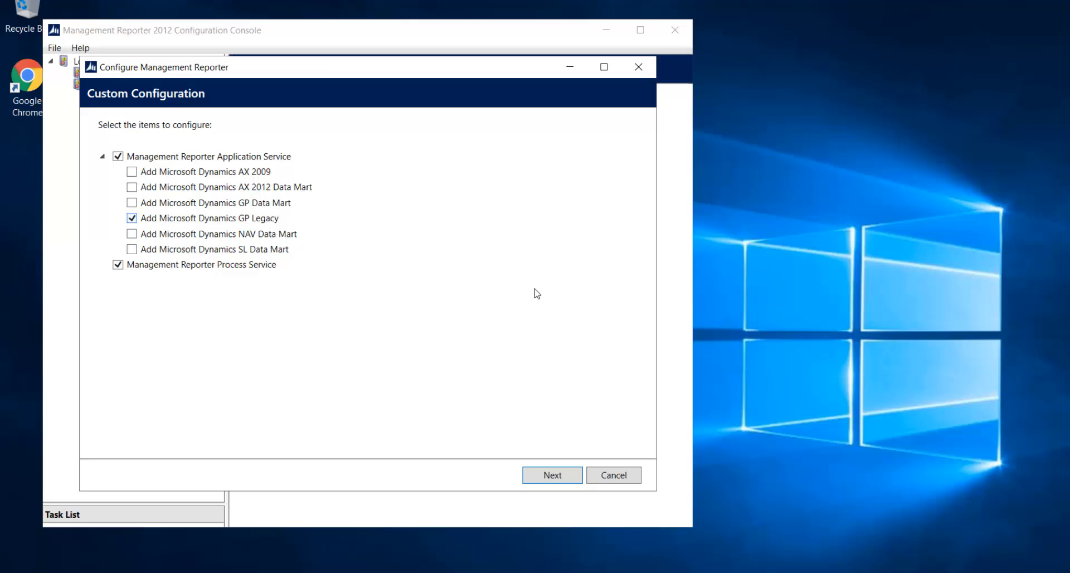
{"action": "left_click", "coordinate": [566, 475]}
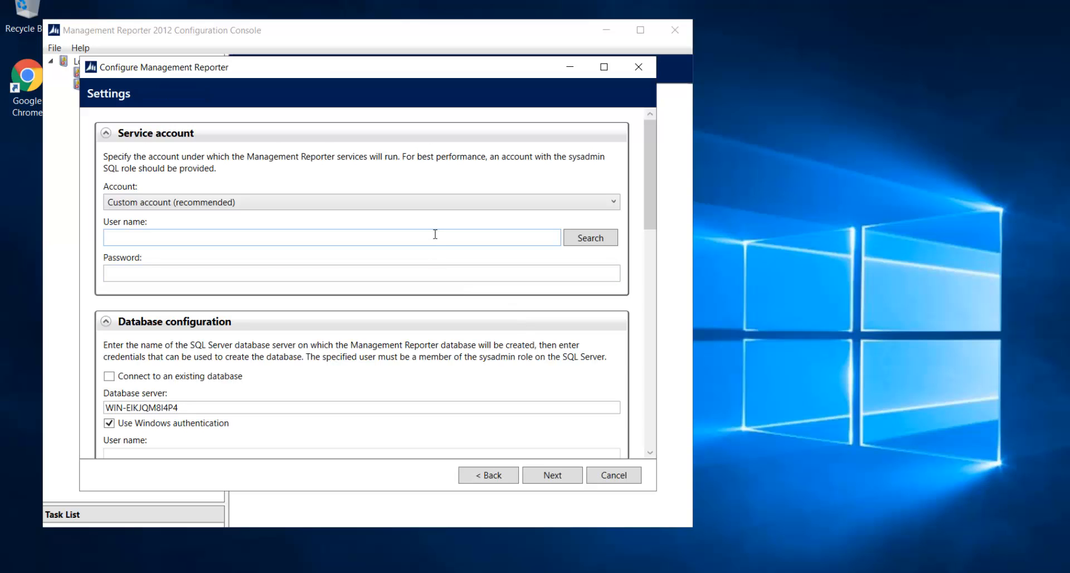
{"action": "left_click", "coordinate": [182, 204]}
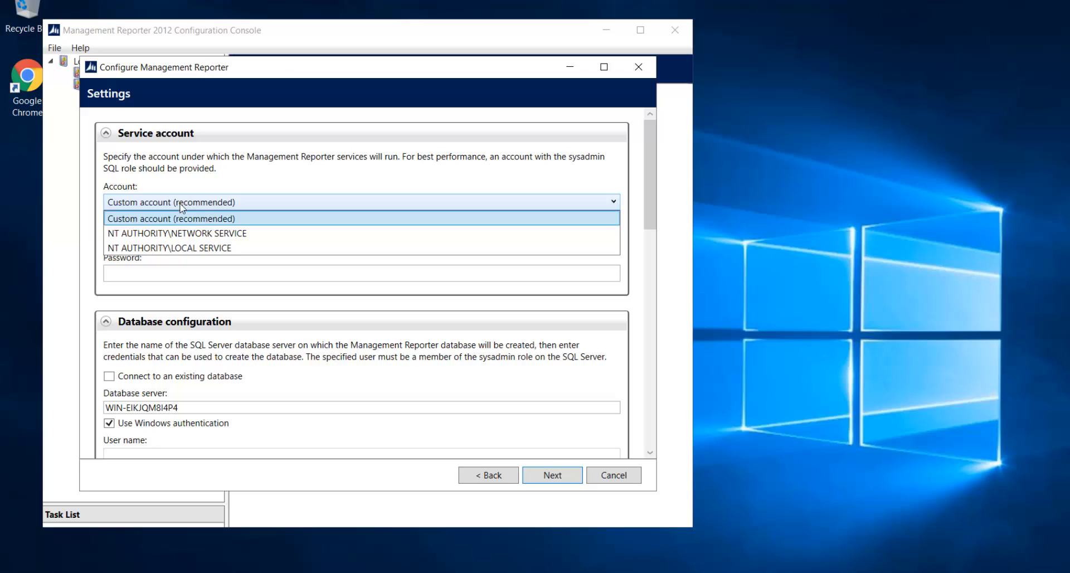
{"action": "left_click", "coordinate": [188, 234]}
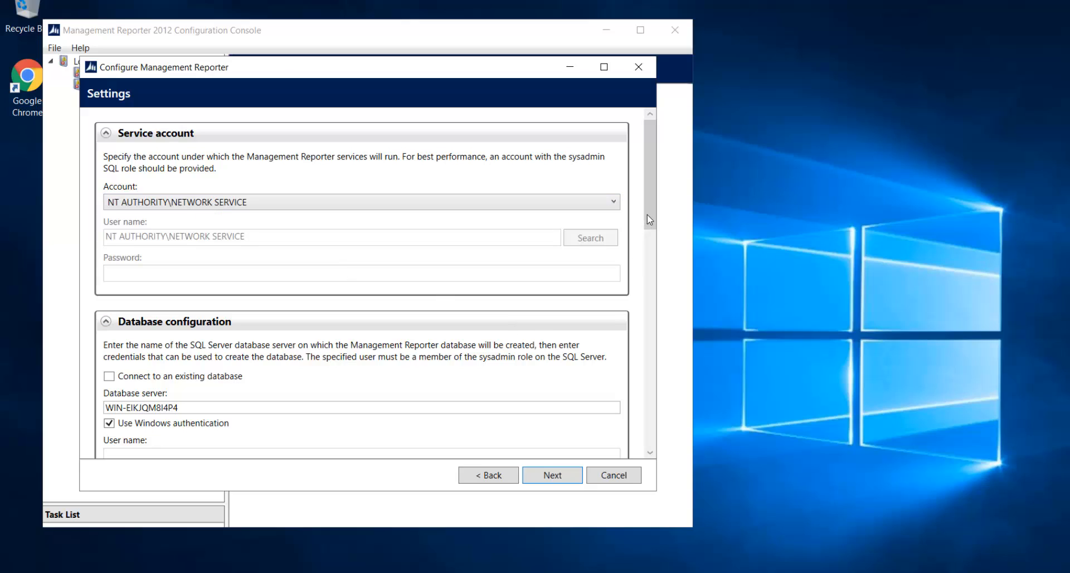
{"action": "left_click_drag", "start_coordinate": [647, 213], "coordinate": [653, 283]}
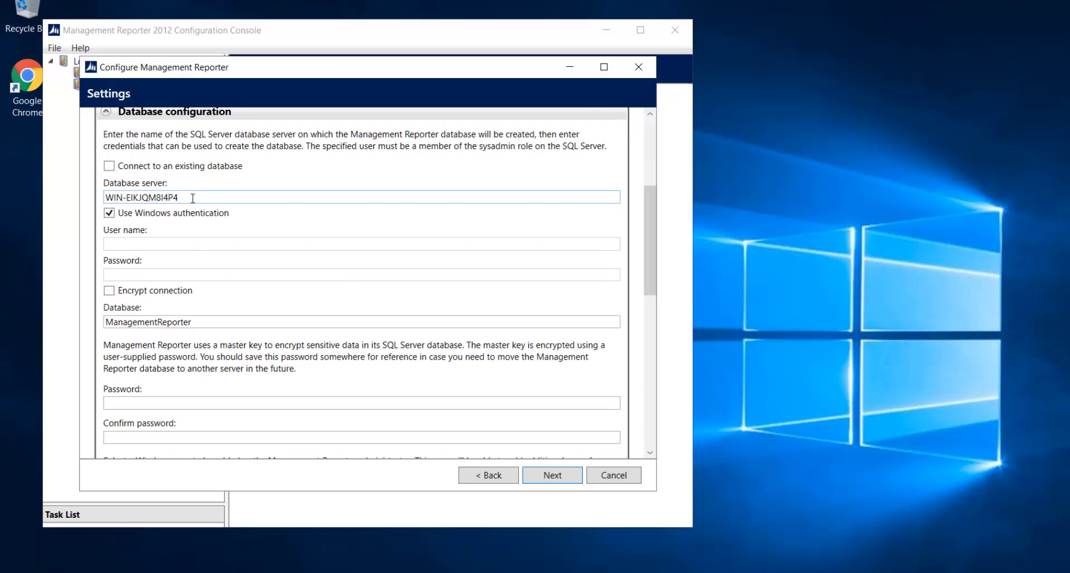
- Set the database server to WIN-EIKJQM8I4P4\SQL2019 using SQL authentication with the sa login and its password
{"action": "left_click_drag", "start_coordinate": [177, 198], "coordinate": [87, 206]}
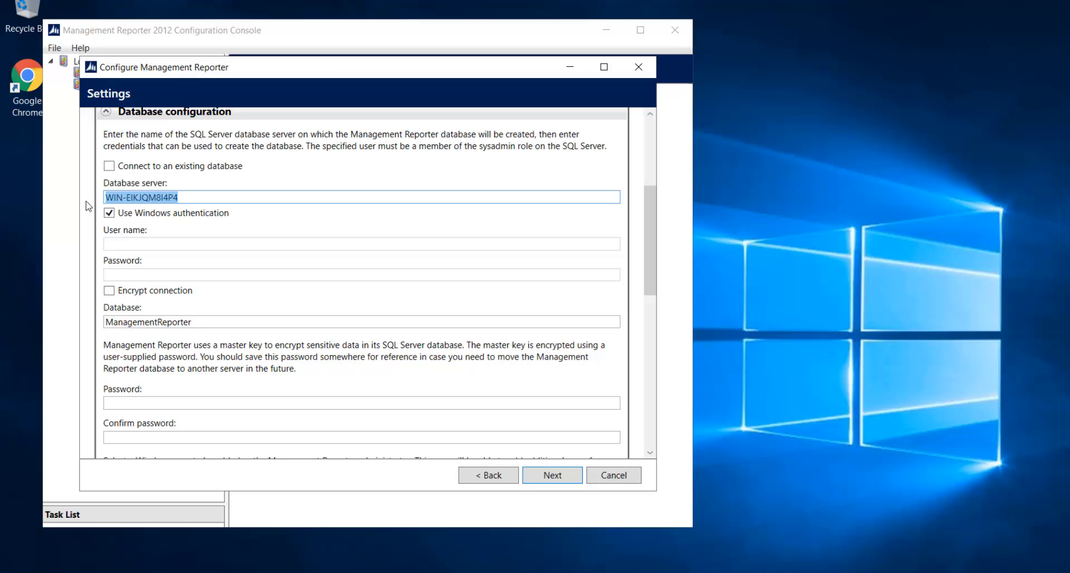
{"action": "type", "text": "WIN-EIKJQM8I4P4\\SQL2019"}
{"action": "key", "text": "Tab"}
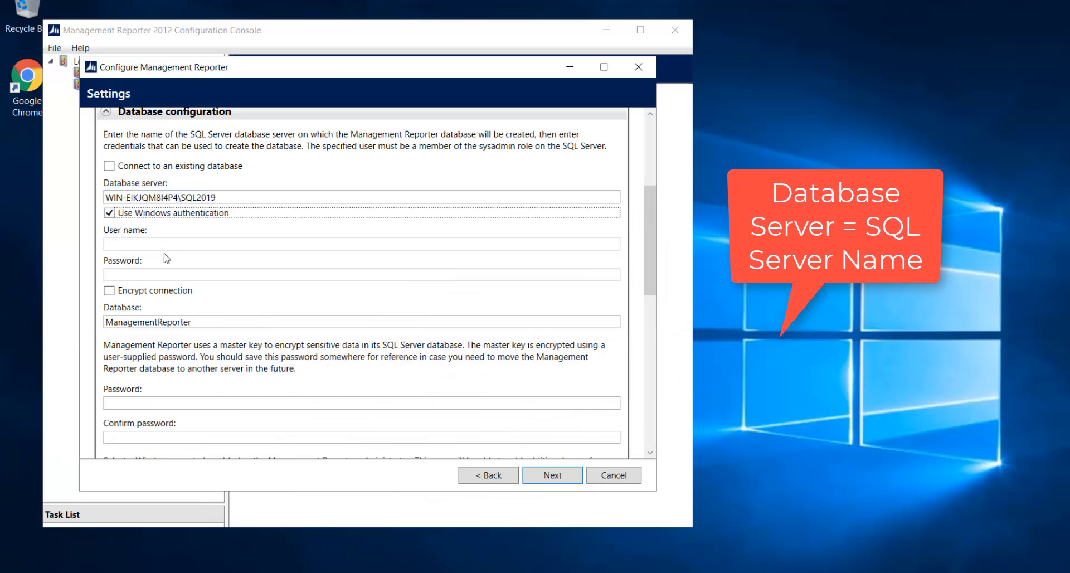
{"action": "left_click_drag", "start_coordinate": [649, 276], "coordinate": [650, 290]}
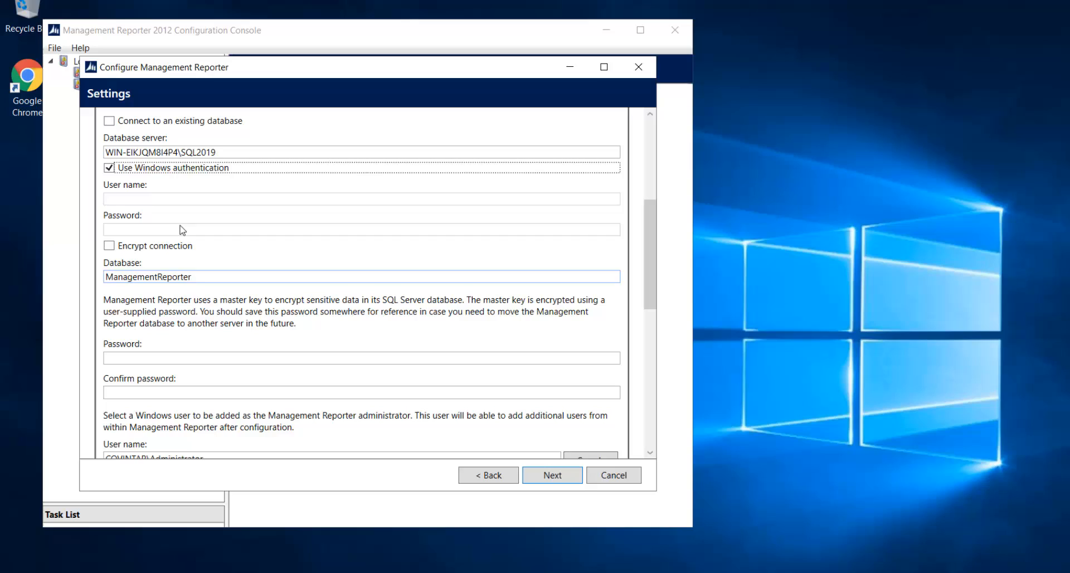
{"action": "left_click", "coordinate": [110, 168]}
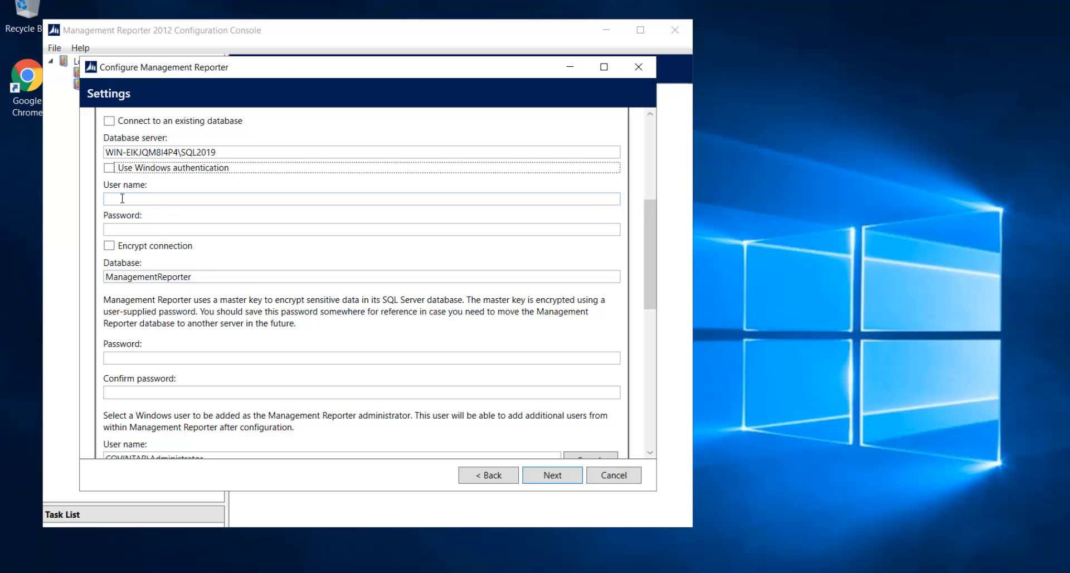
{"action": "left_click", "coordinate": [122, 199]}
{"action": "type", "text": "sa"}
{"action": "key", "text": "Tab"}
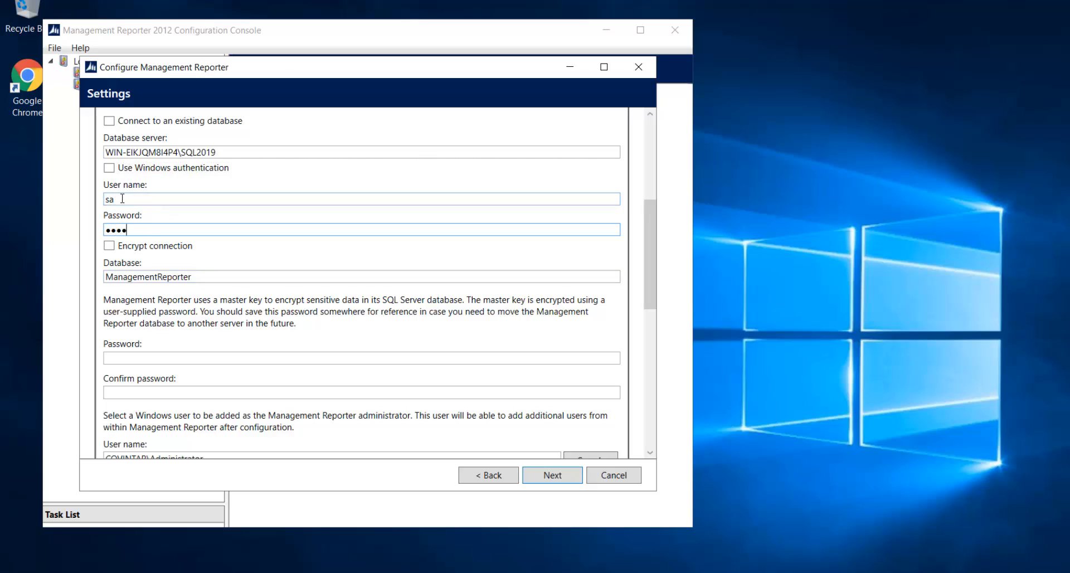
{"action": "key", "text": "Tab"}
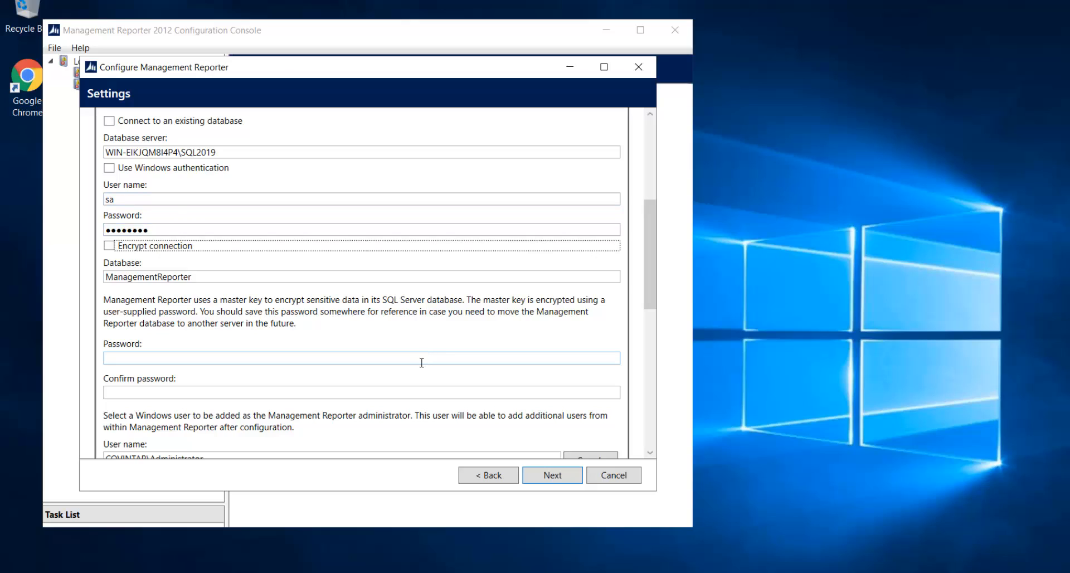
- Enter and confirm the master key password
{"action": "left_click", "coordinate": [366, 359]}
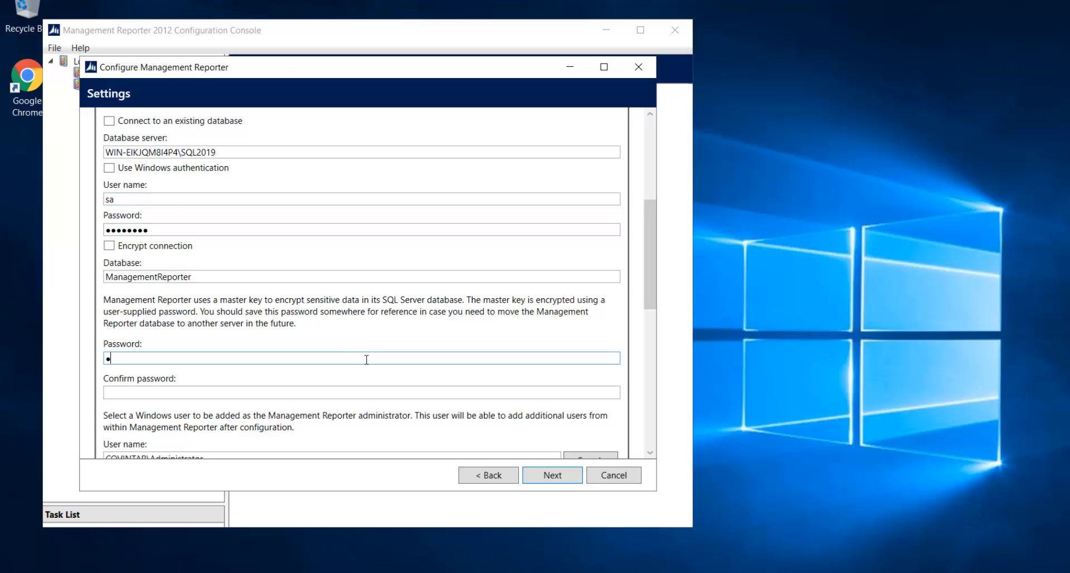
{"action": "key", "text": "Tab"}
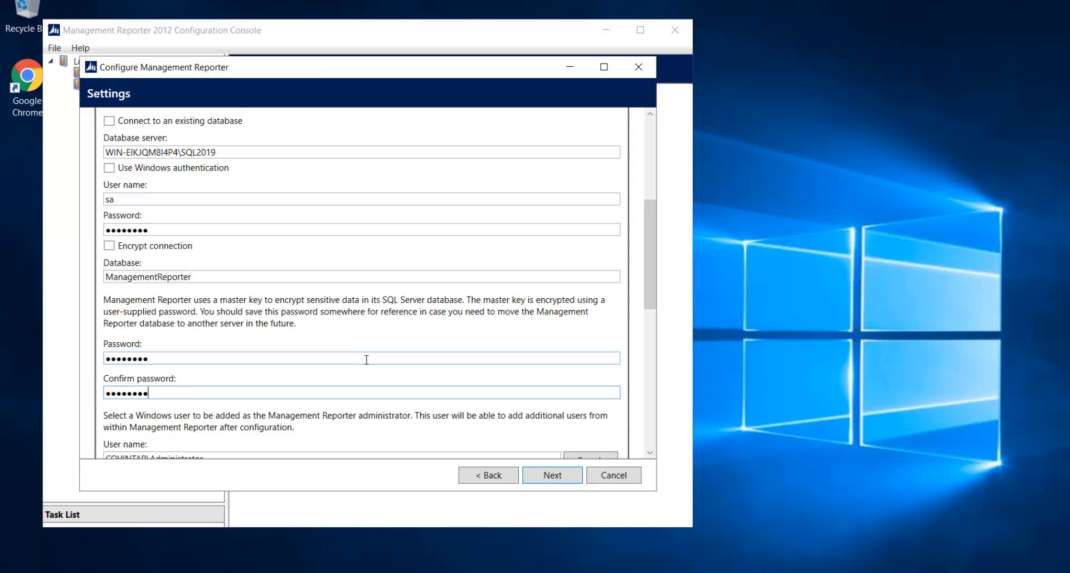
{"action": "scroll", "coordinate": [366, 359], "scroll_direction": "down", "scroll_amount": 1}
{"action": "left_click_drag", "start_coordinate": [654, 299], "coordinate": [661, 360]}
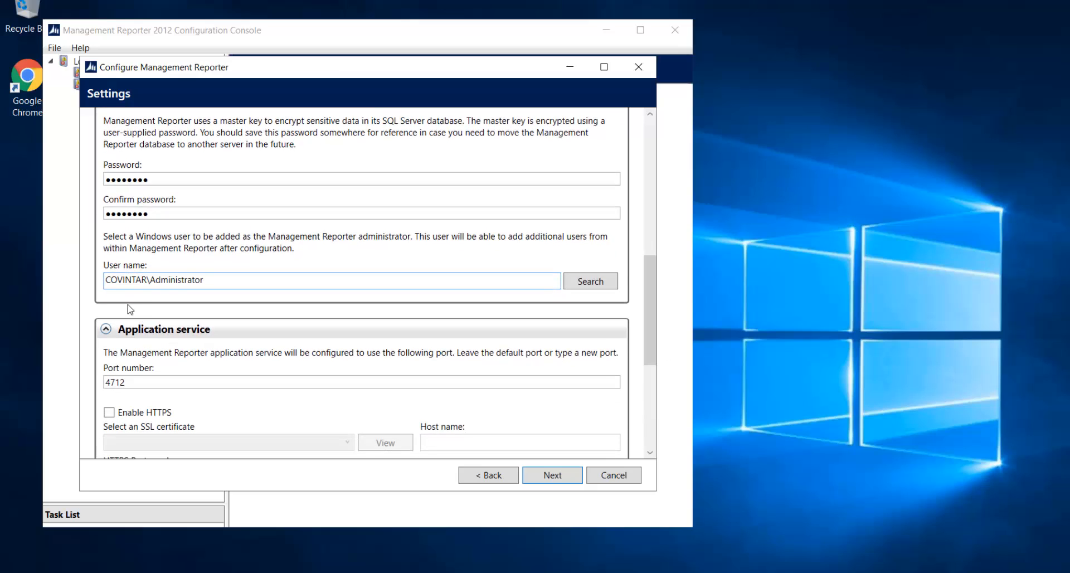
- Enable HTTPS for the application service with the covintar certificate and open the firewall ports
{"action": "left_click_drag", "start_coordinate": [651, 316], "coordinate": [660, 356]}
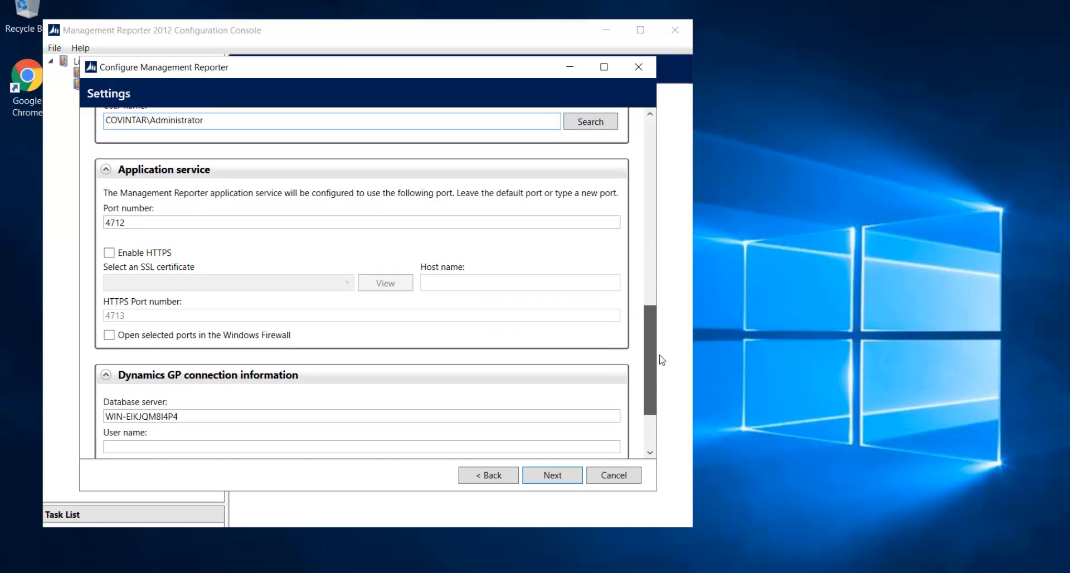
{"action": "left_click", "coordinate": [109, 252]}
{"action": "left_click", "coordinate": [186, 282]}
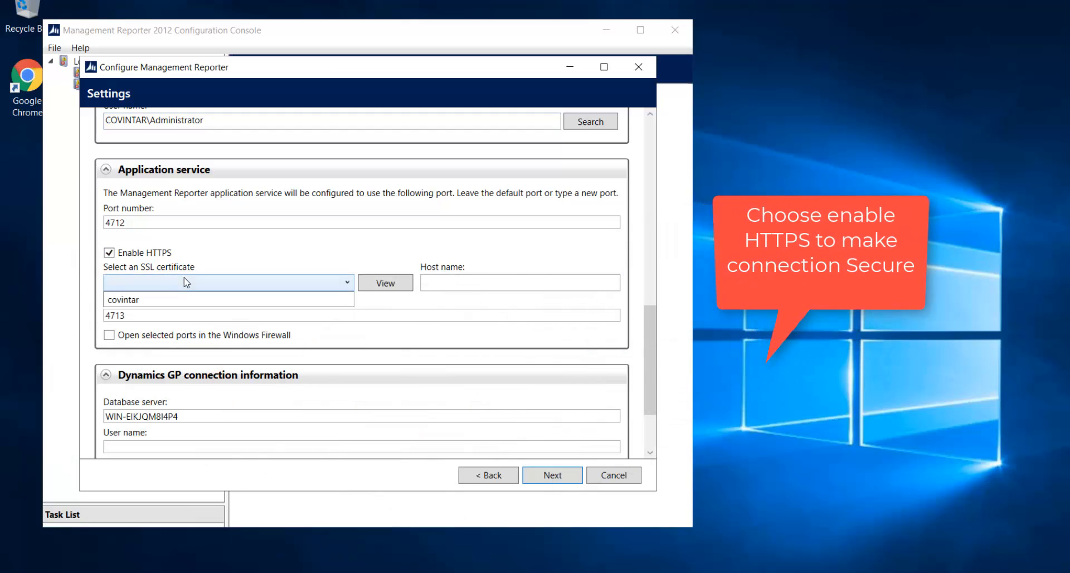
{"action": "left_click", "coordinate": [167, 299]}
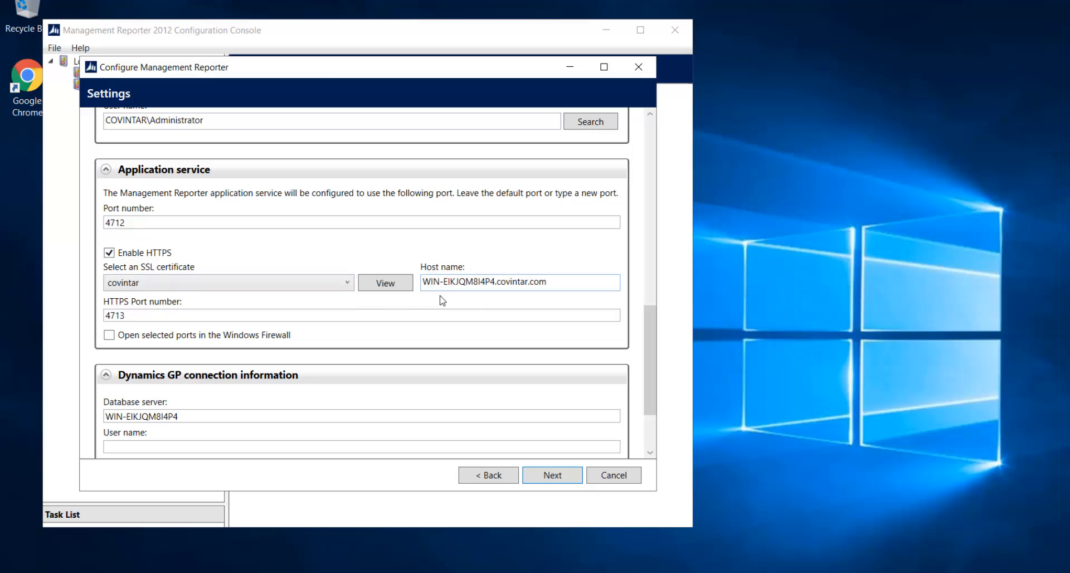
{"action": "left_click", "coordinate": [109, 335]}
{"action": "left_click_drag", "start_coordinate": [649, 357], "coordinate": [649, 399]}
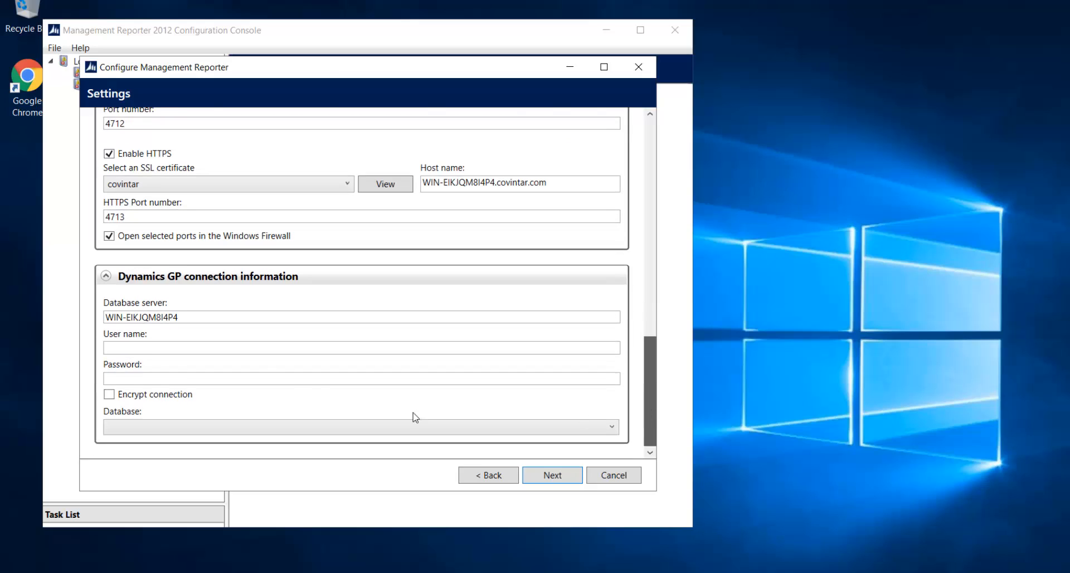
- Connect Dynamics GP on WIN-EIKJQM8I4P4\SQL2019 with the sa login and the DYNAMICS database, then continue
{"action": "left_click_drag", "start_coordinate": [191, 316], "coordinate": [47, 320]}
{"action": "type", "text": "WIN-EIKJQM8I4P4\\SQL2019"}
{"action": "key", "text": "Tab"}
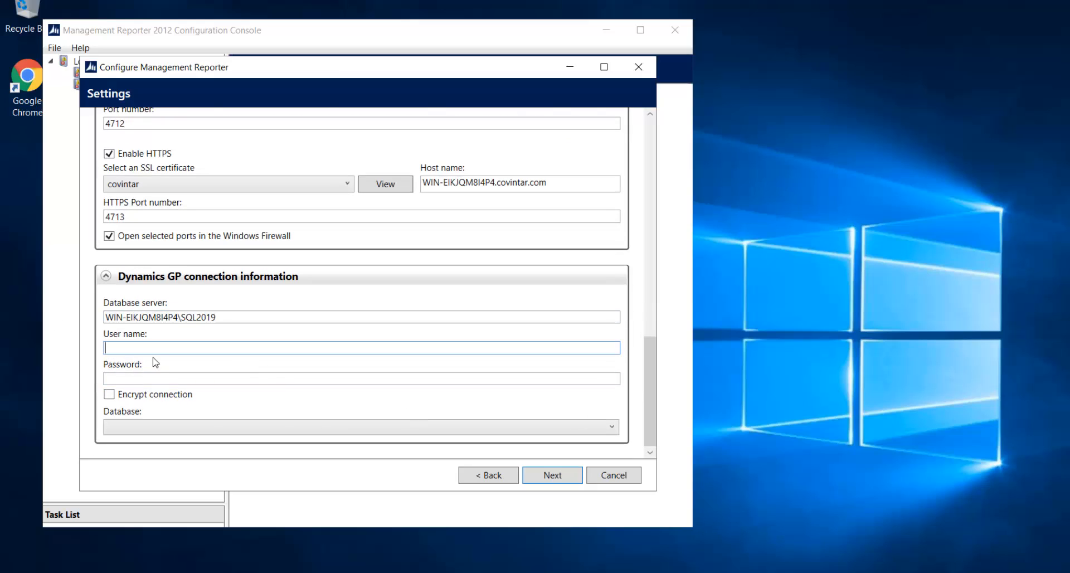
{"action": "type", "text": "sa"}
{"action": "key", "text": "Tab"}
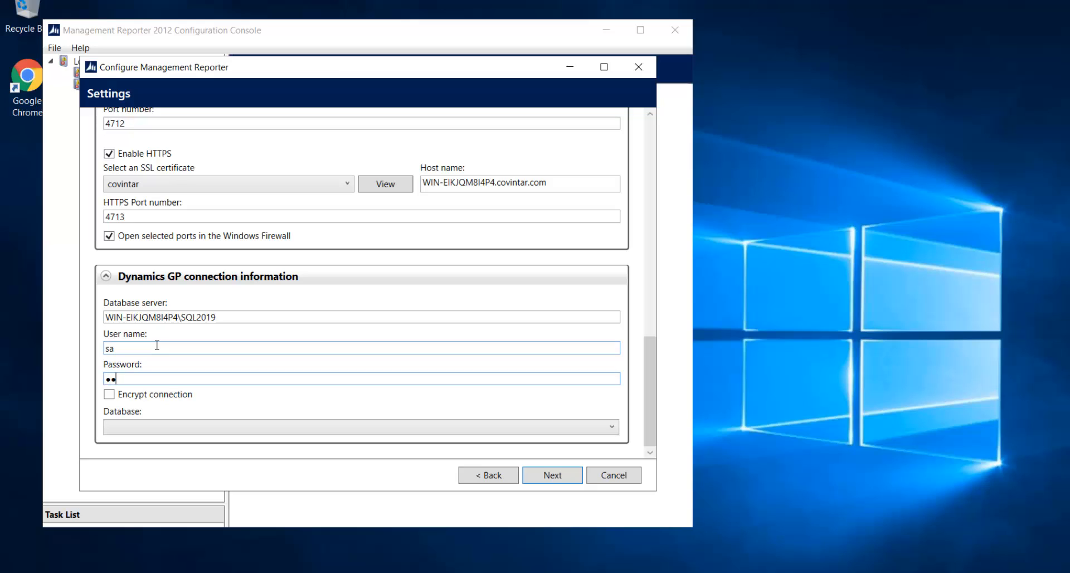
{"action": "type", "text": "●●●●●●●●"}
{"action": "key", "text": "Tab"}
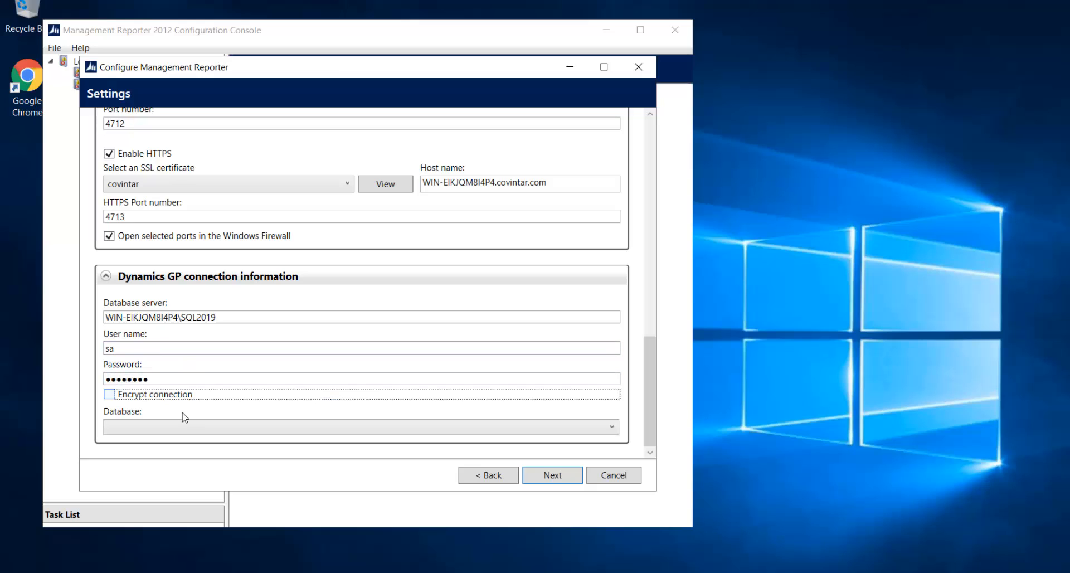
{"action": "left_click", "coordinate": [180, 428]}
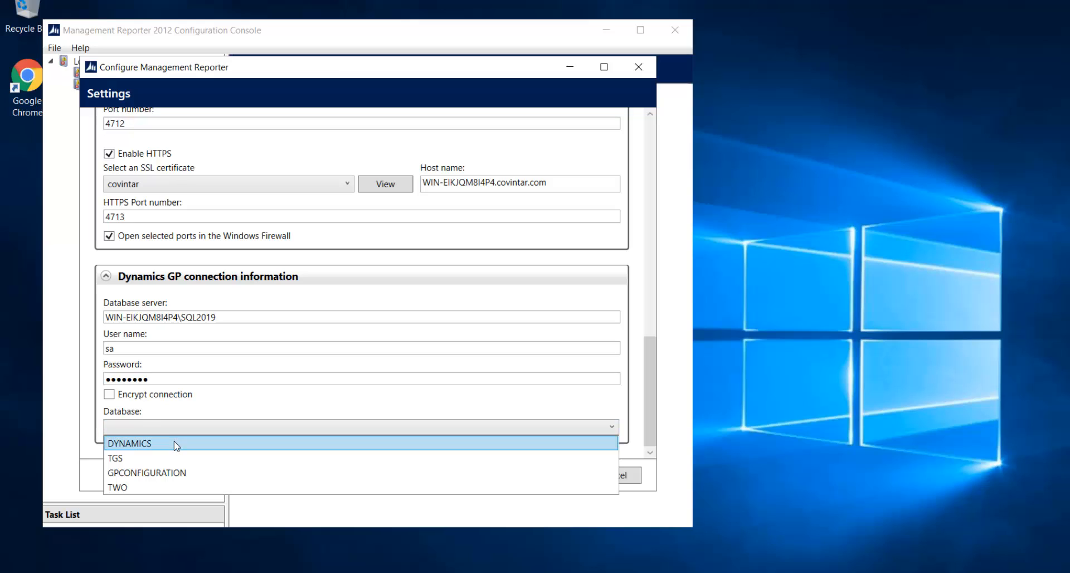
{"action": "left_click", "coordinate": [174, 443]}
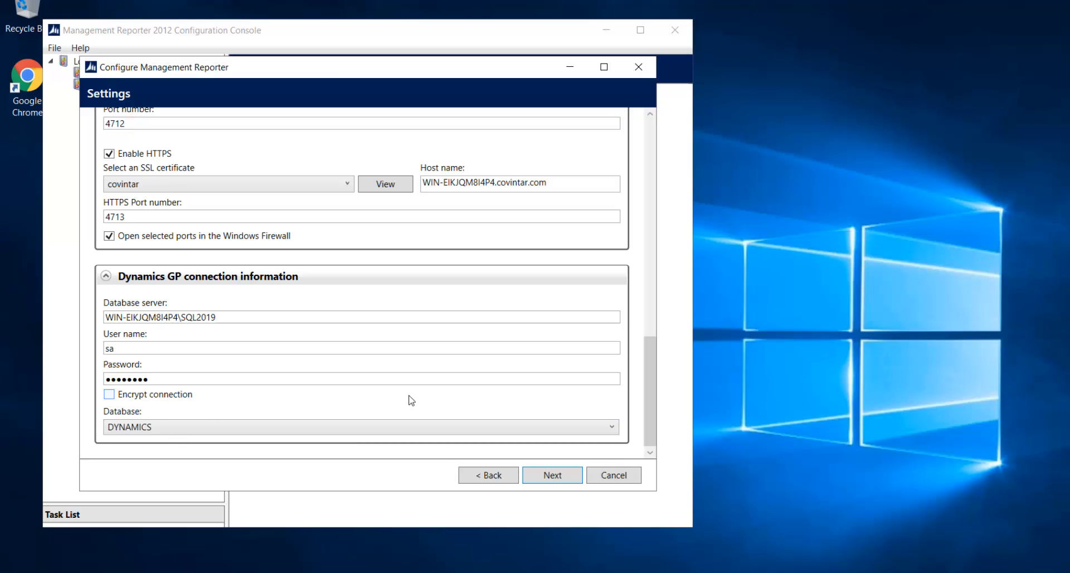
{"action": "left_click", "coordinate": [544, 478]}
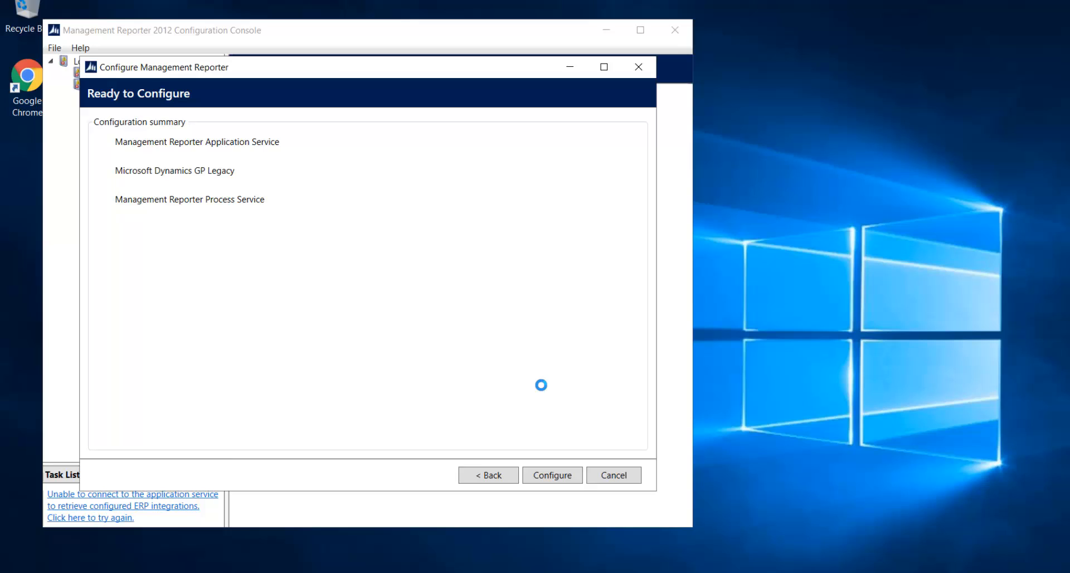
- Run the configuration for the Application Service, Dynamics GP Legacy and Process Service
{"action": "left_click", "coordinate": [552, 469]}
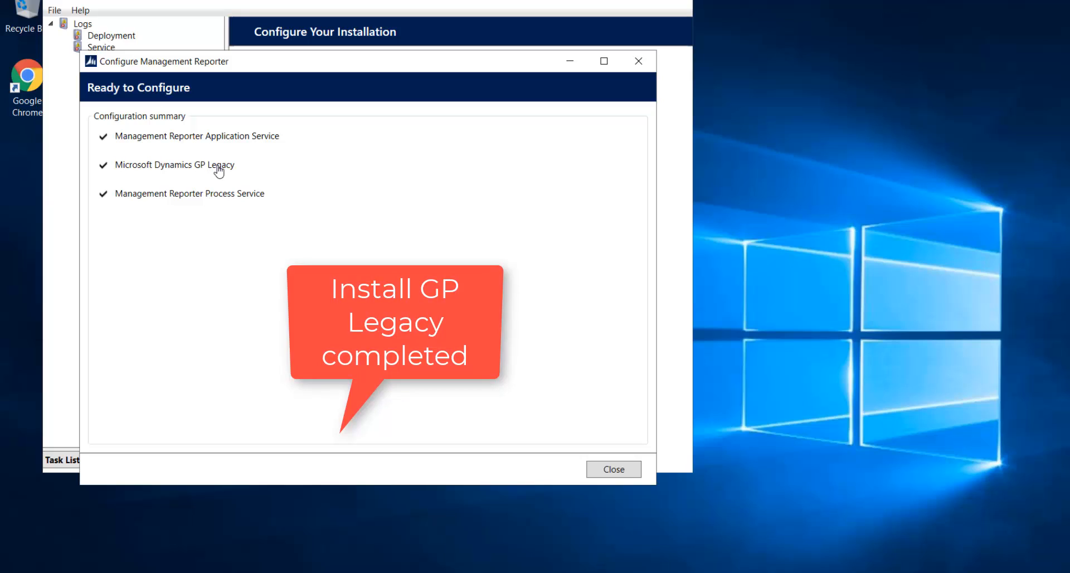
- Close the wizard and import the GP companies TWO-Curr and TGS-Curr through ERP Integrations
{"action": "left_click", "coordinate": [612, 471]}
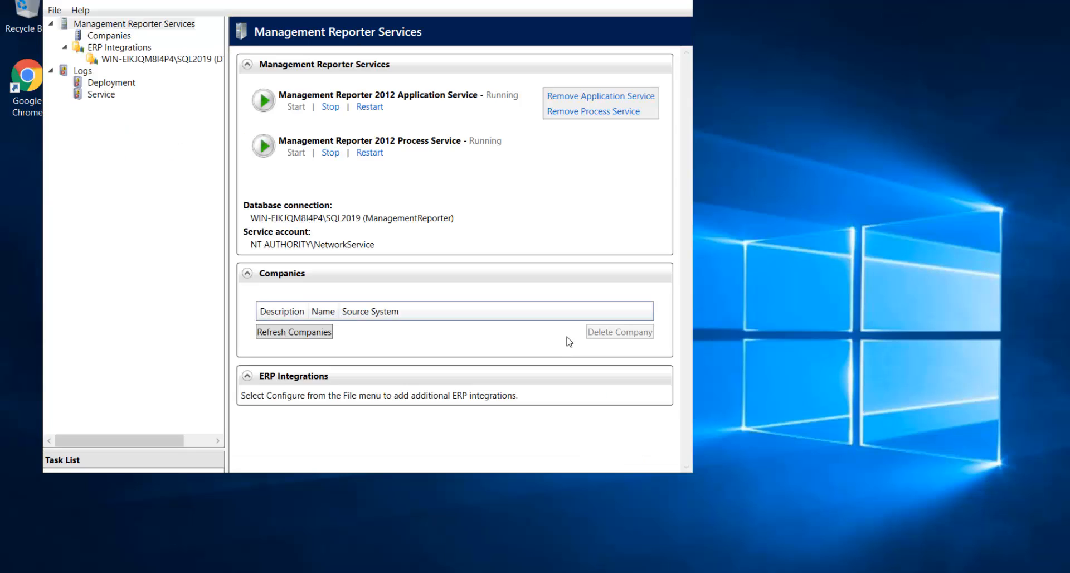
{"action": "left_click_drag", "start_coordinate": [379, 1], "coordinate": [466, 41]}
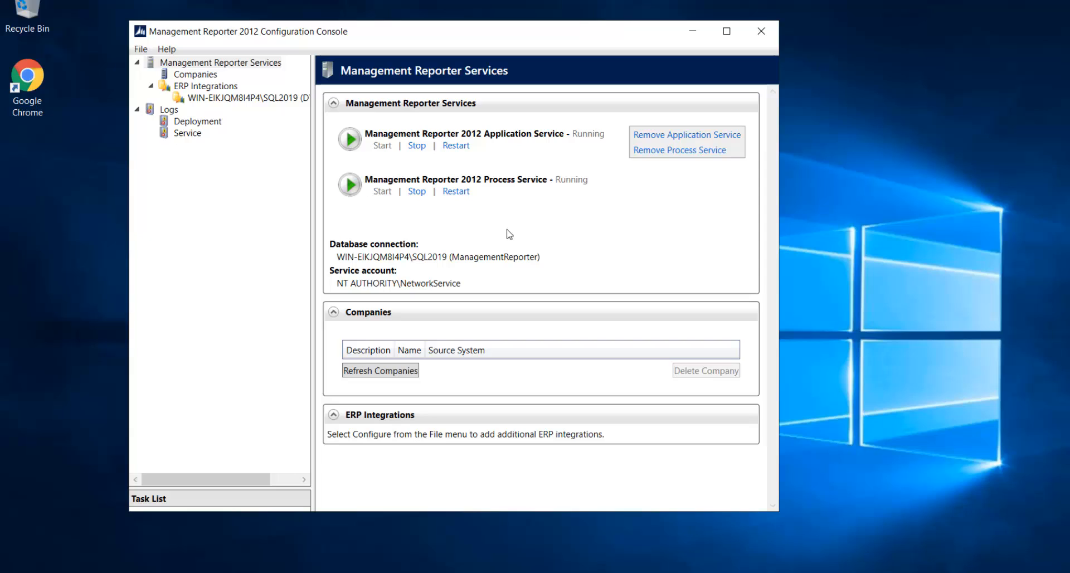
{"action": "left_click", "coordinate": [205, 77]}
{"action": "left_click", "coordinate": [216, 89]}
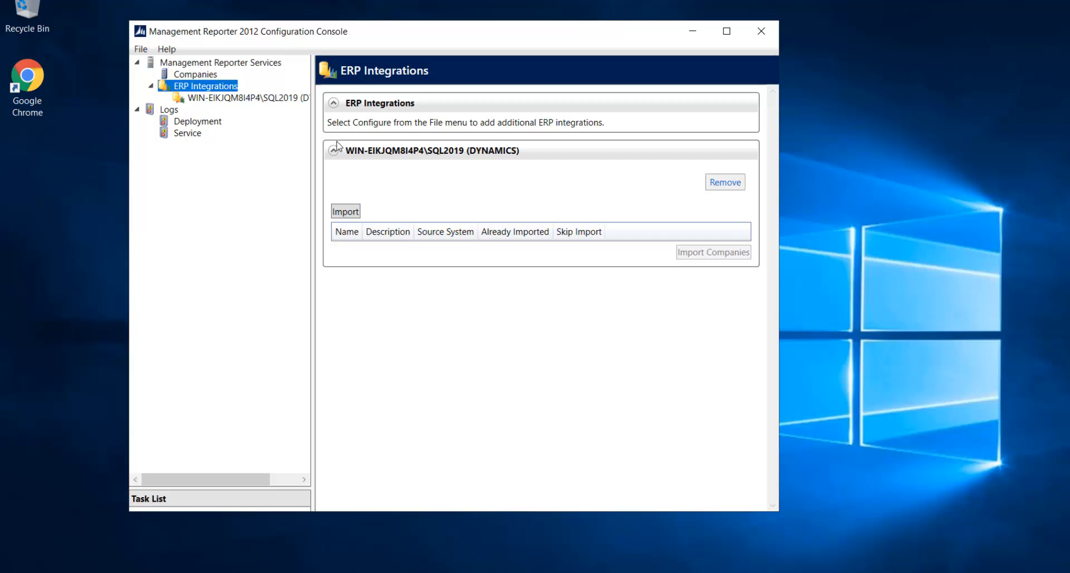
{"action": "left_click", "coordinate": [341, 213]}
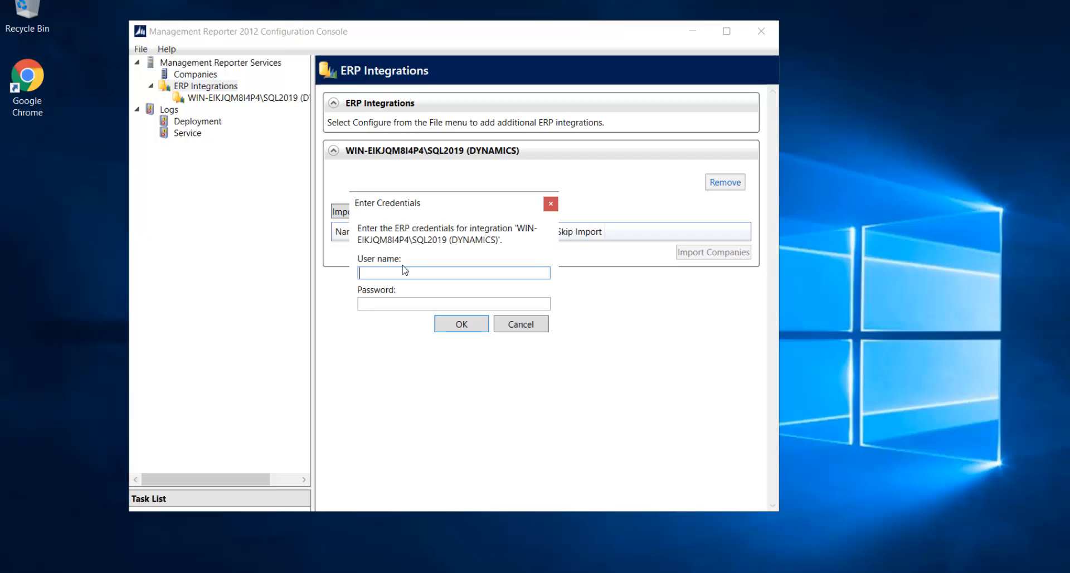
{"action": "key", "text": "Tab"}
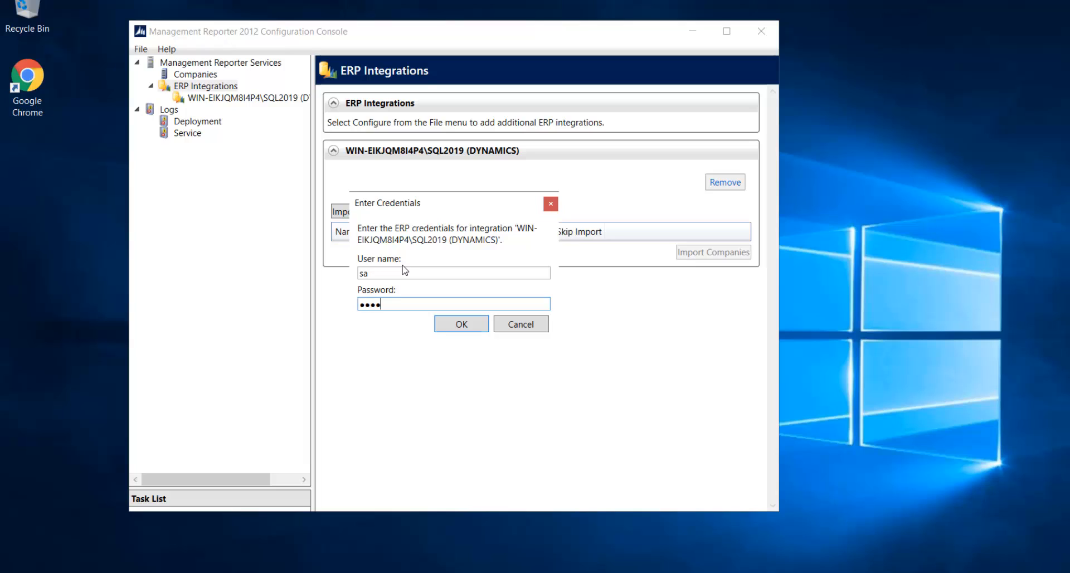
{"action": "left_click", "coordinate": [454, 327]}
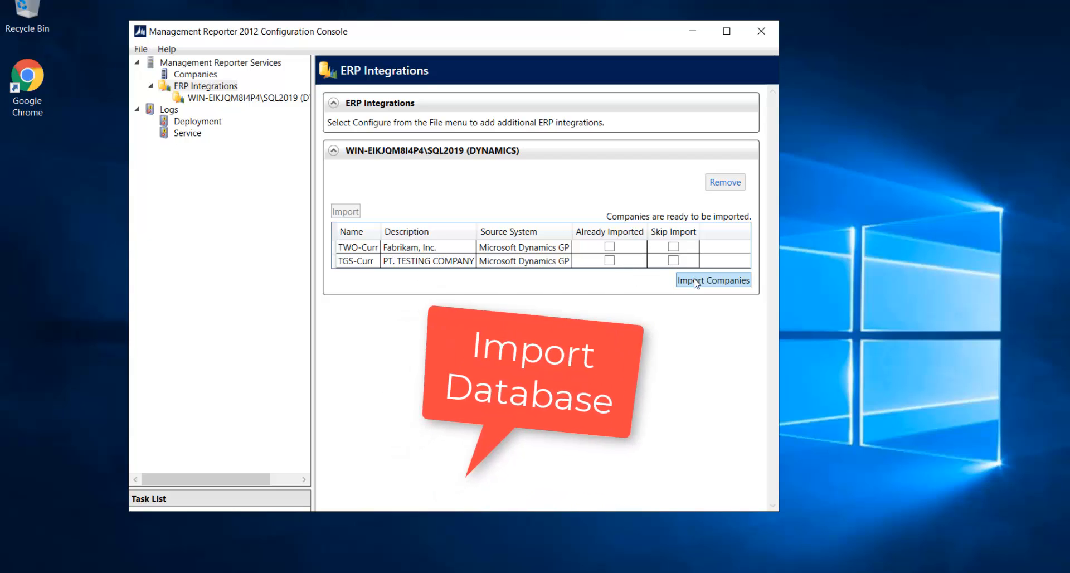
{"action": "left_click", "coordinate": [713, 280]}
{"action": "left_click", "coordinate": [611, 340]}
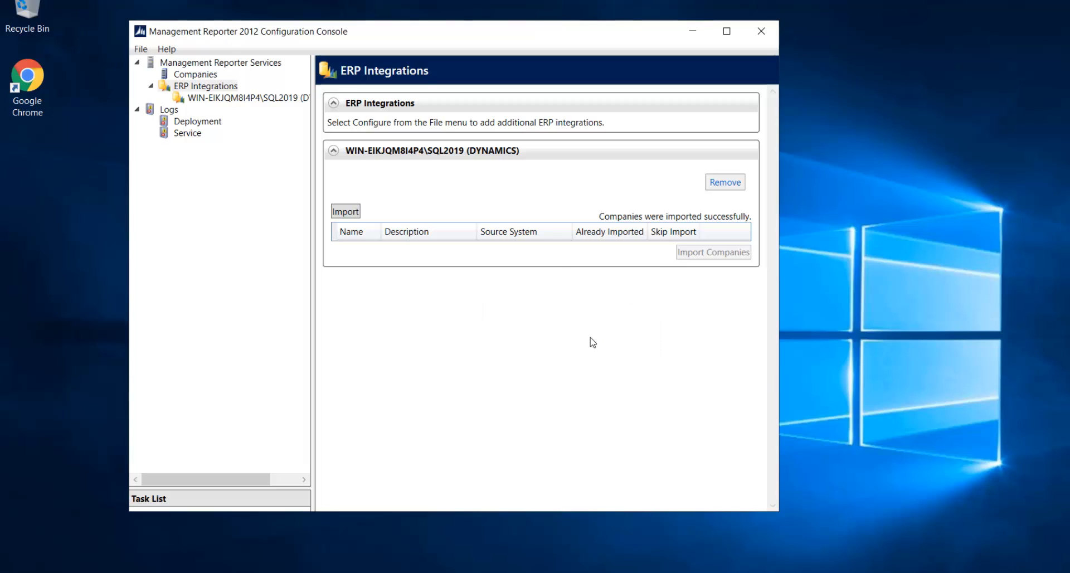
- Review the imported companies, then start a new configuration run from File > Configure
{"action": "left_click", "coordinate": [195, 75]}
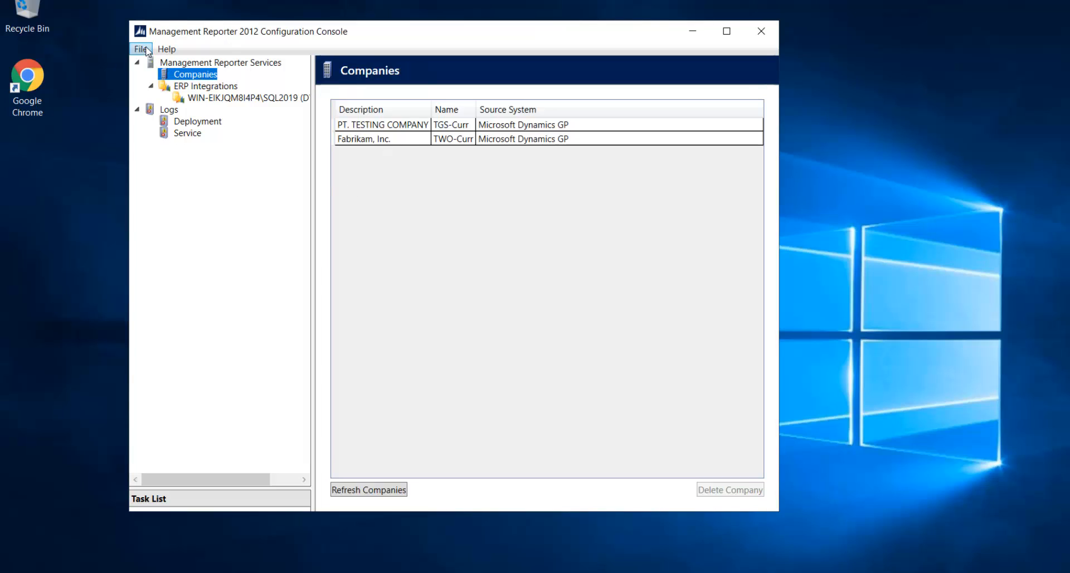
{"action": "left_click", "coordinate": [195, 63]}
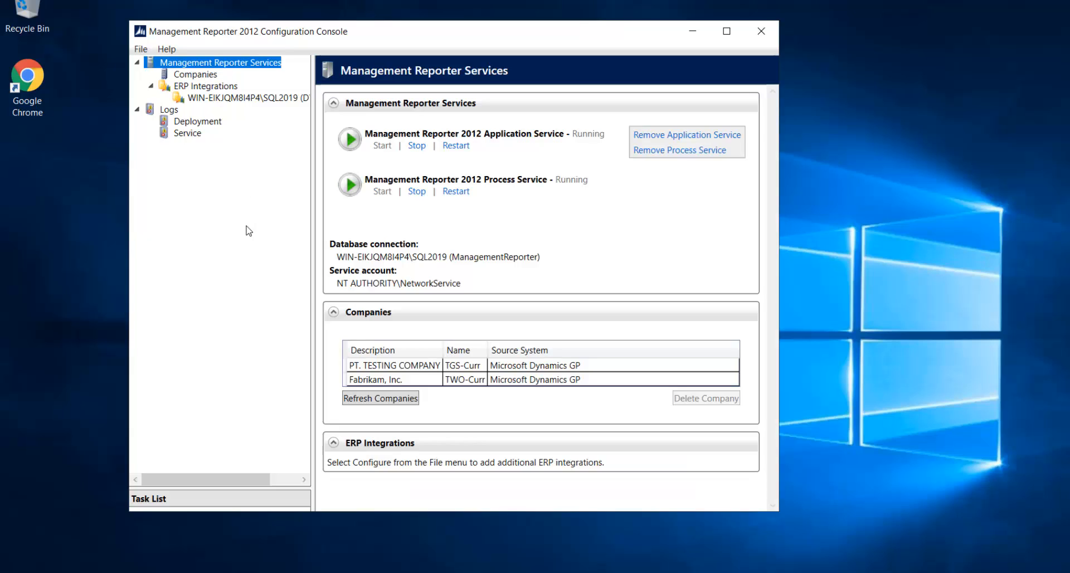
{"action": "left_click", "coordinate": [139, 49]}
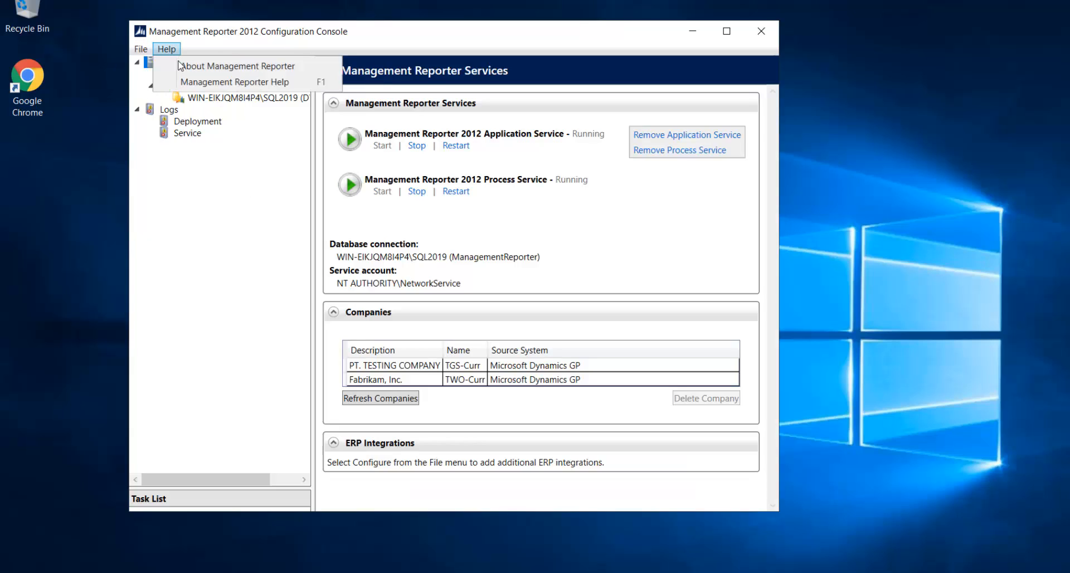
{"action": "left_click", "coordinate": [149, 67]}
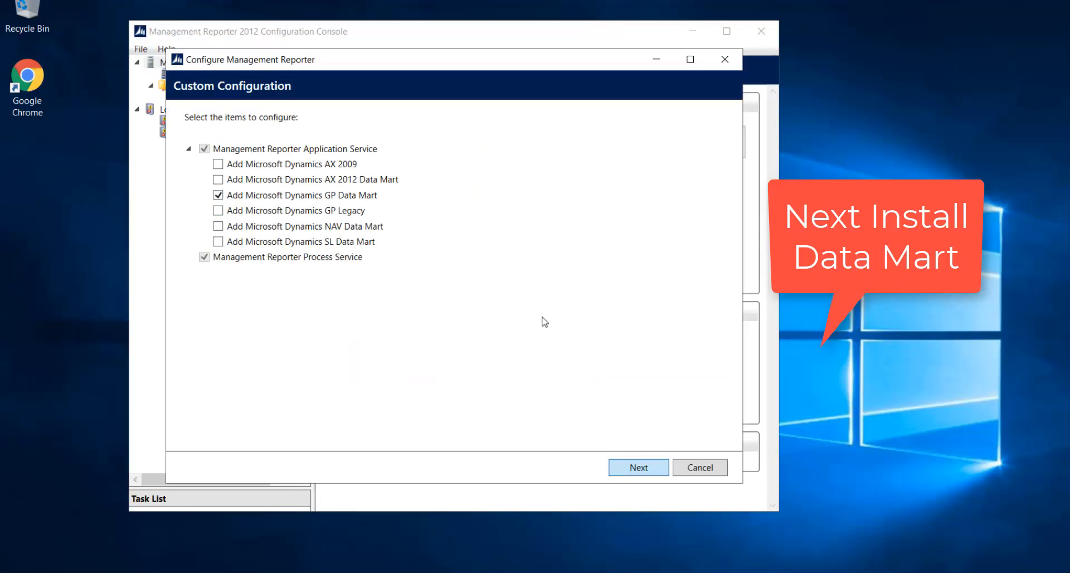
- Connect Dynamics GP on the SQL2019 instance with the sa login, its password and the DYNAMICS database
{"action": "left_click", "coordinate": [625, 471]}
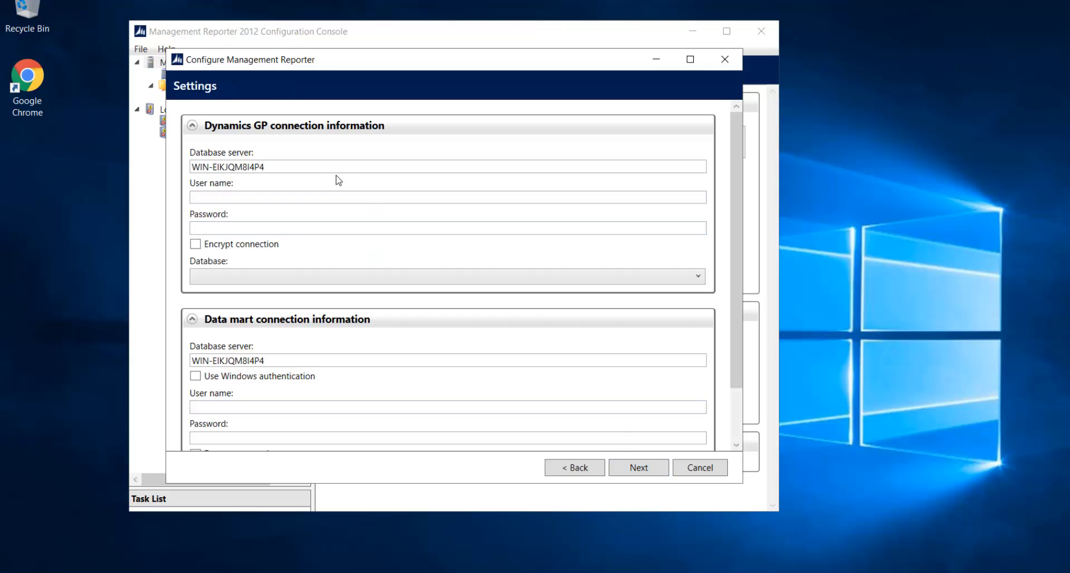
{"action": "left_click_drag", "start_coordinate": [325, 167], "coordinate": [103, 159]}
{"action": "type", "text": "WIN-EIKJQM8I4P4\\SQL2019"}
{"action": "key", "text": "Tab"}
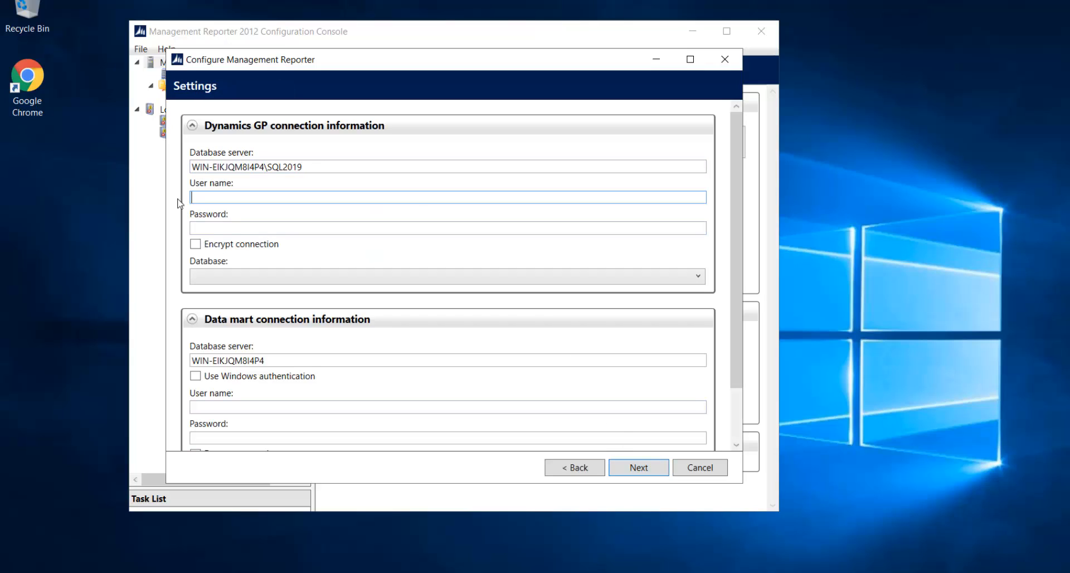
{"action": "type", "text": "sa"}
{"action": "key", "text": "Tab"}
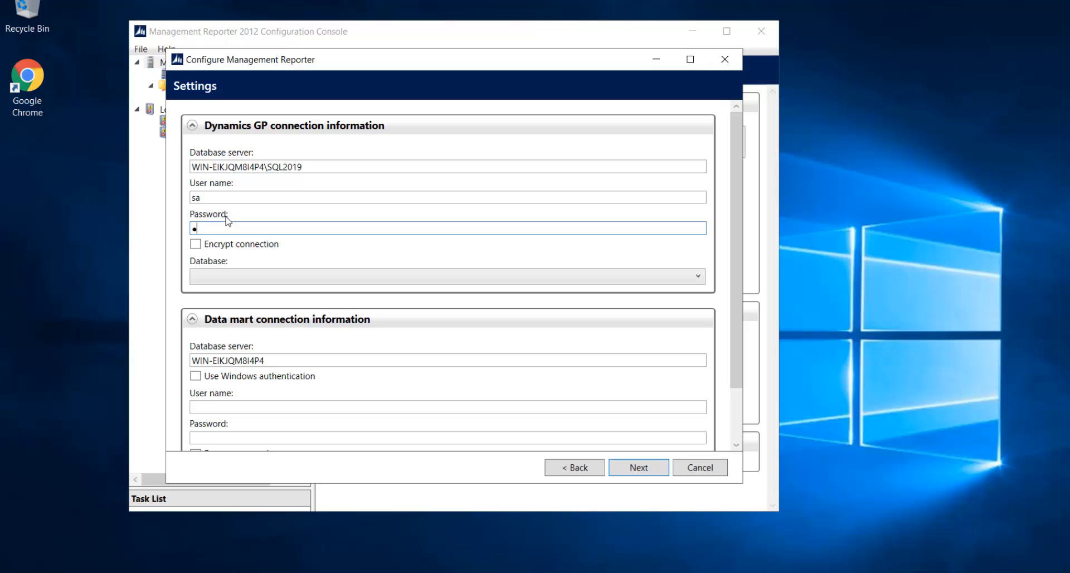
{"action": "type", "text": "P@ssw0rd"}
{"action": "key", "text": "Tab"}
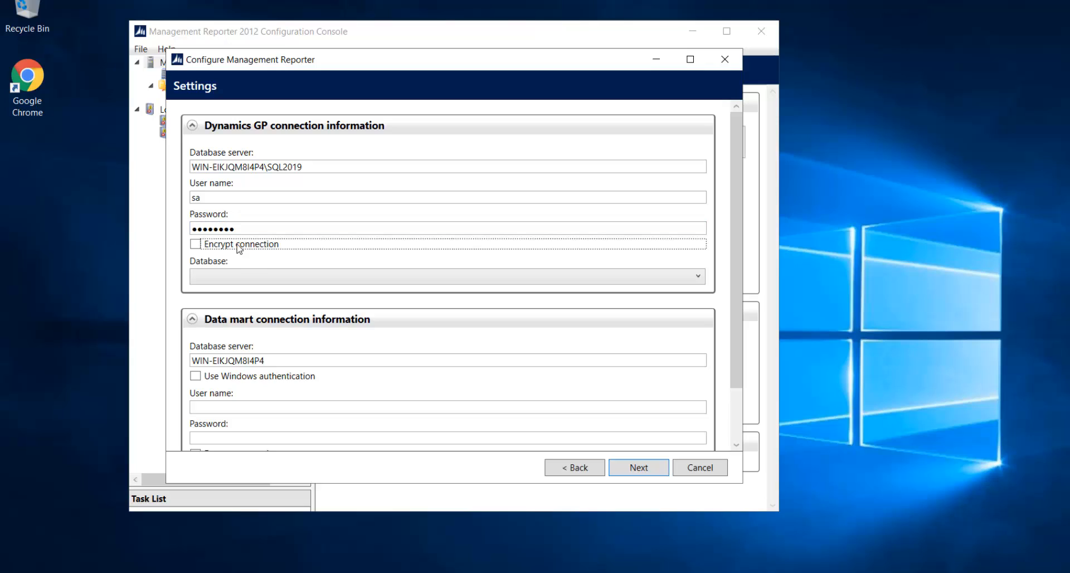
{"action": "left_click", "coordinate": [251, 277]}
{"action": "left_click", "coordinate": [253, 293]}
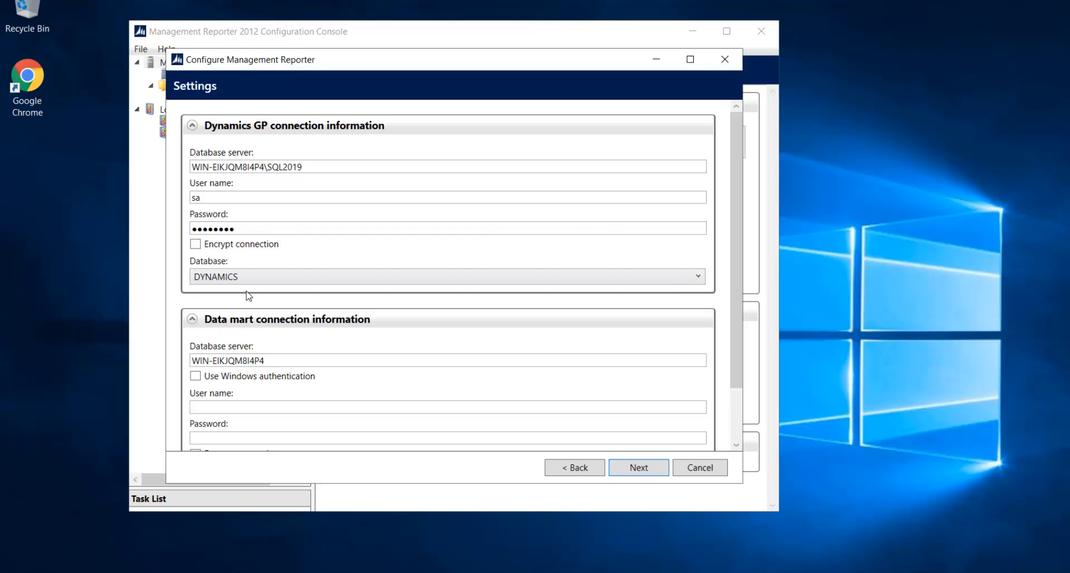
- Point the data mart at the SQL2019 instance, enter its credentials, and continue to the summary
{"action": "scroll", "coordinate": [734, 356], "scroll_direction": "down", "scroll_amount": 3}
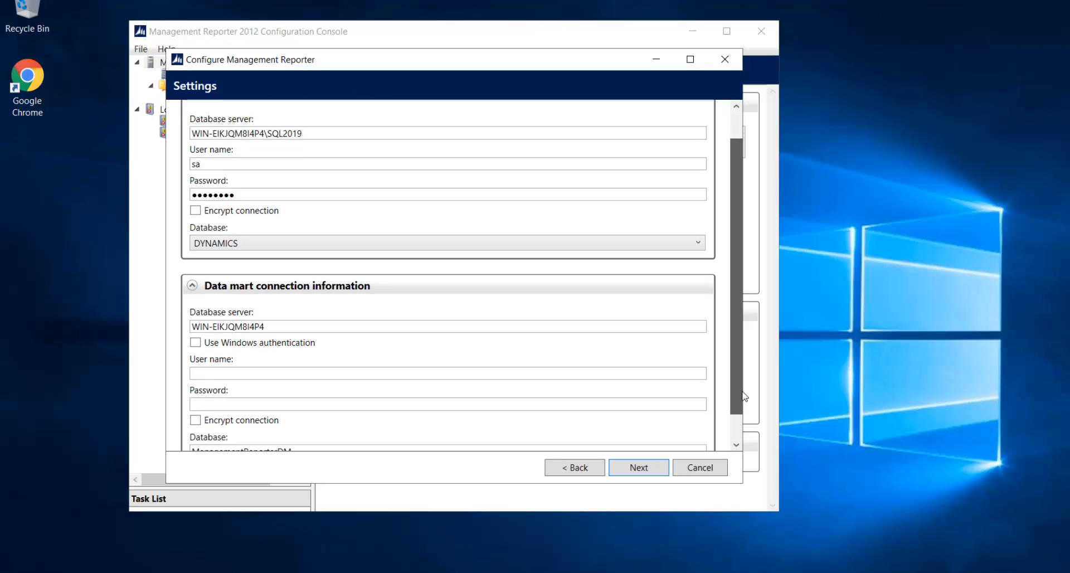
{"action": "triple_click", "coordinate": [292, 298]}
{"action": "type", "text": "WIN-EIKJQM8I4P4\\SQL2019"}
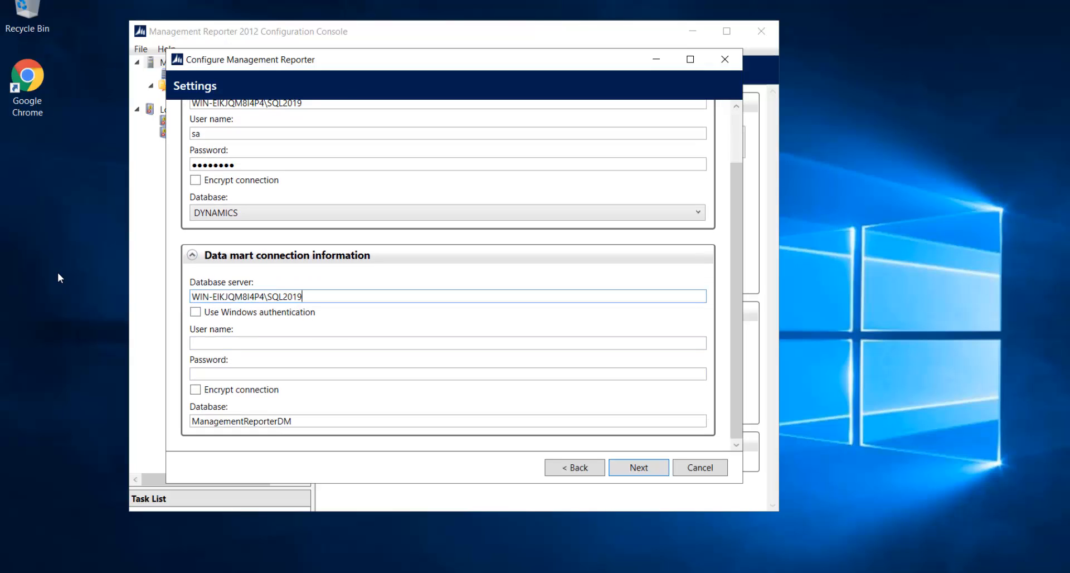
{"action": "left_click", "coordinate": [222, 341]}
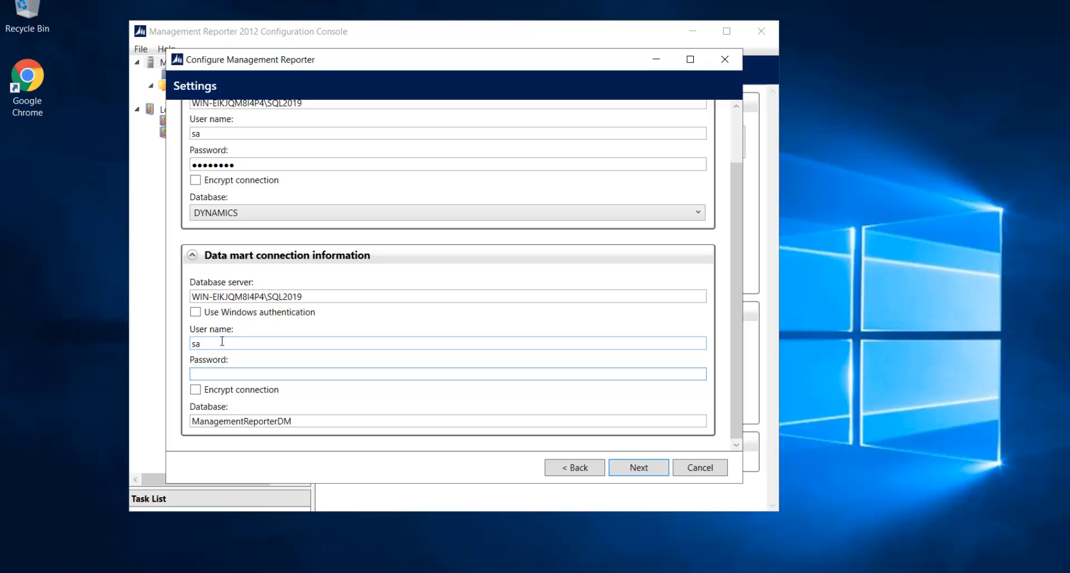
{"action": "type", "text": "***"}
{"action": "key", "text": "Tab"}
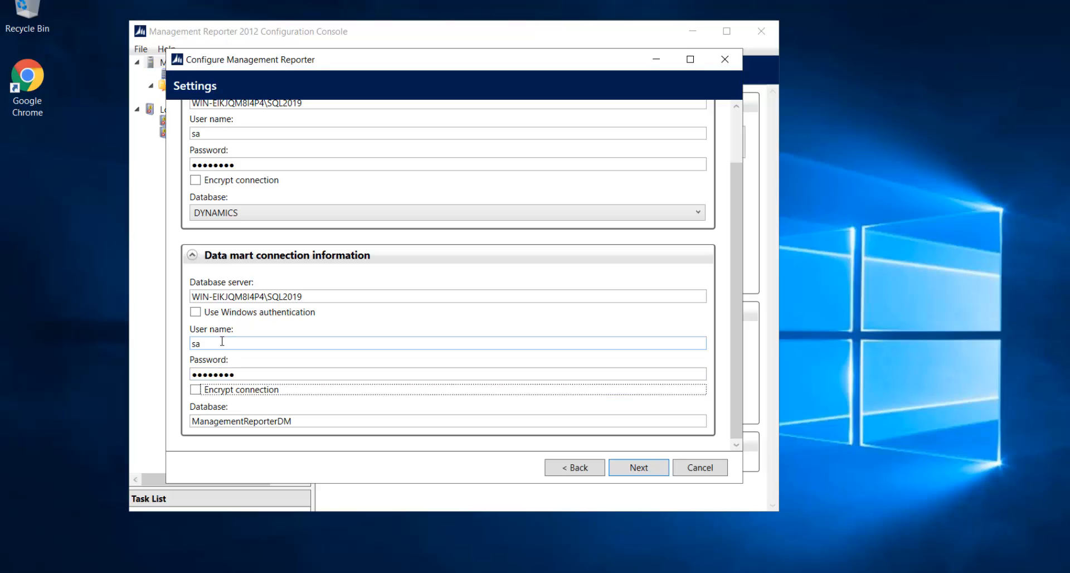
{"action": "left_click", "coordinate": [628, 477]}
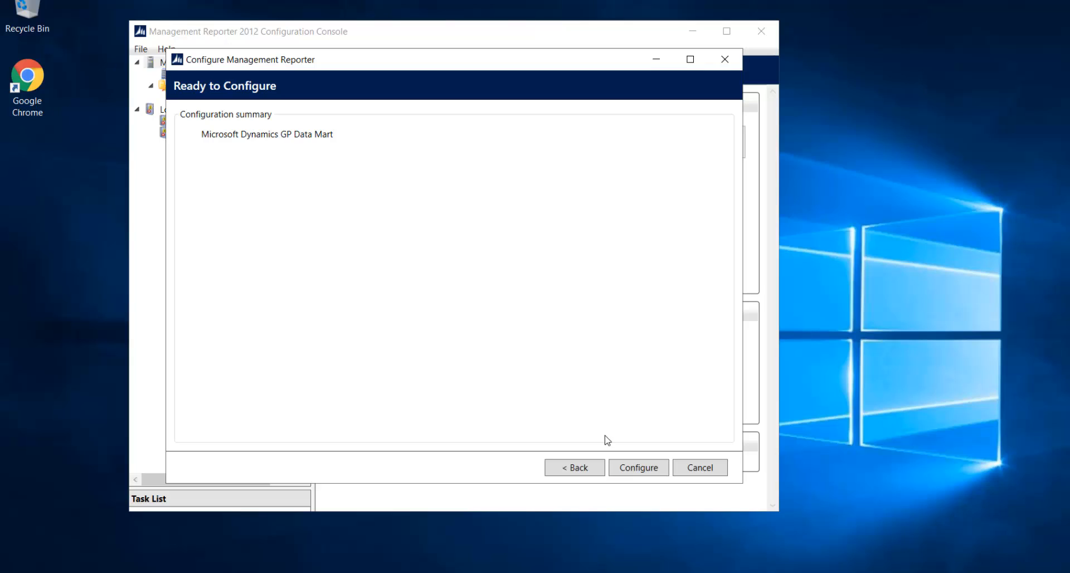
- Run the configuration for the Microsoft Dynamics GP Data Mart
{"action": "left_click", "coordinate": [629, 471]}
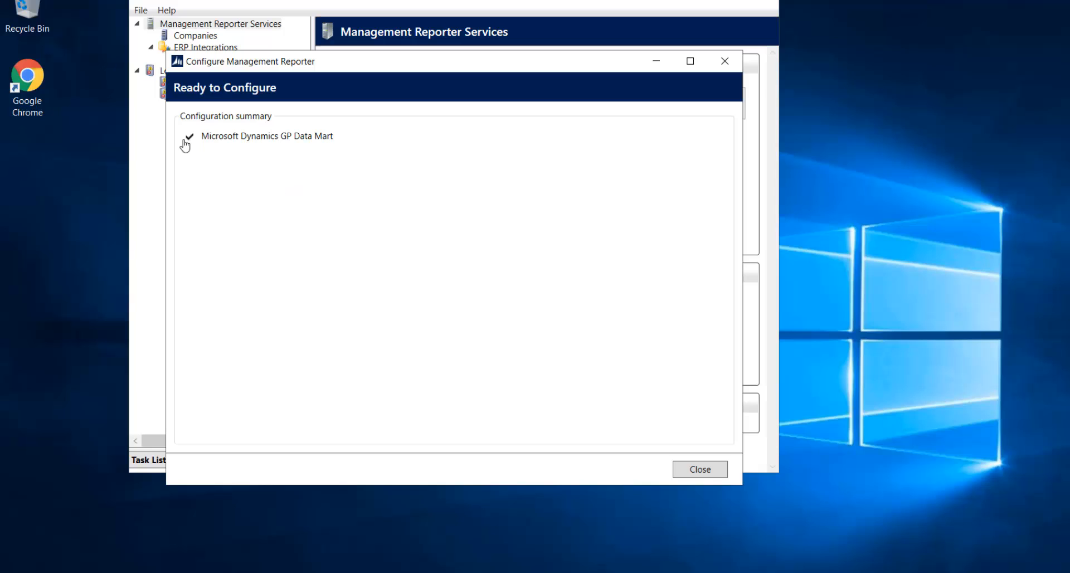
- Close the console and enable General Ledger Reporting in Fabrikam, Inc. company options, saving the company setup
{"action": "left_click", "coordinate": [700, 469]}
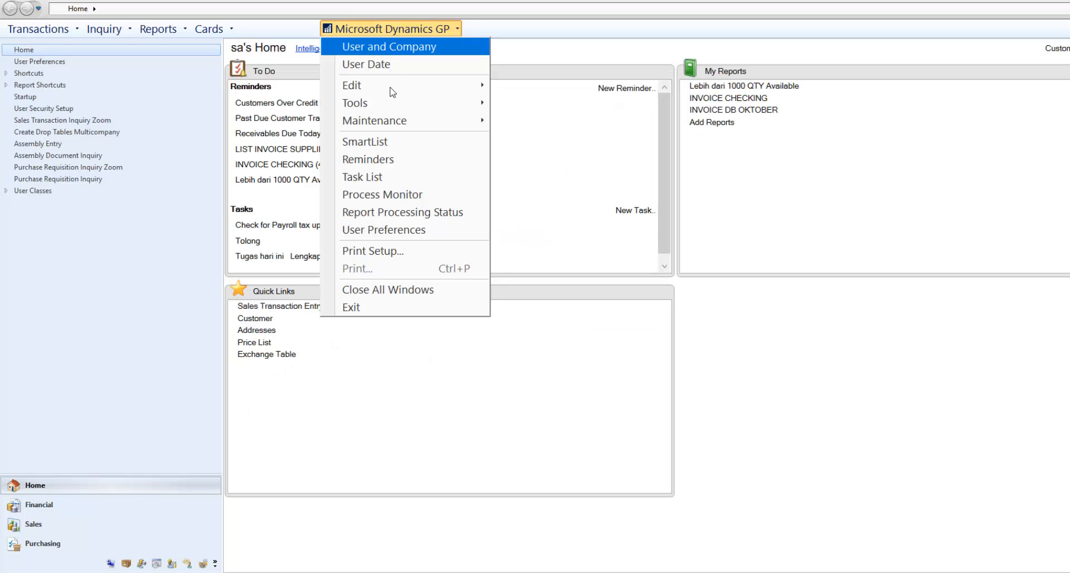
{"action": "mouse_move", "coordinate": [409, 109]}
{"action": "mouse_move", "coordinate": [524, 105]}
{"action": "mouse_move", "coordinate": [693, 141]}
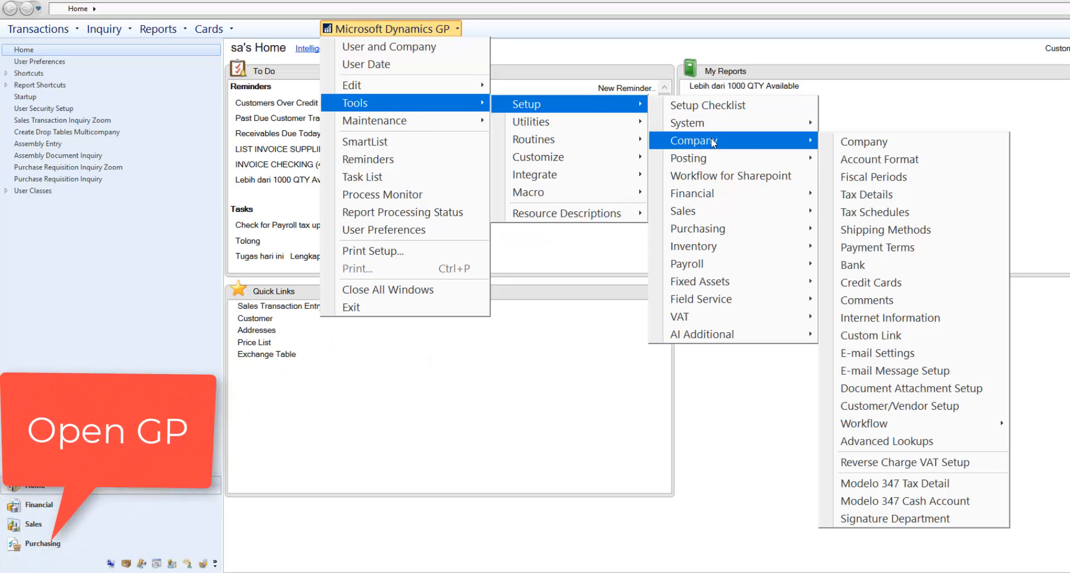
{"action": "left_click", "coordinate": [864, 141]}
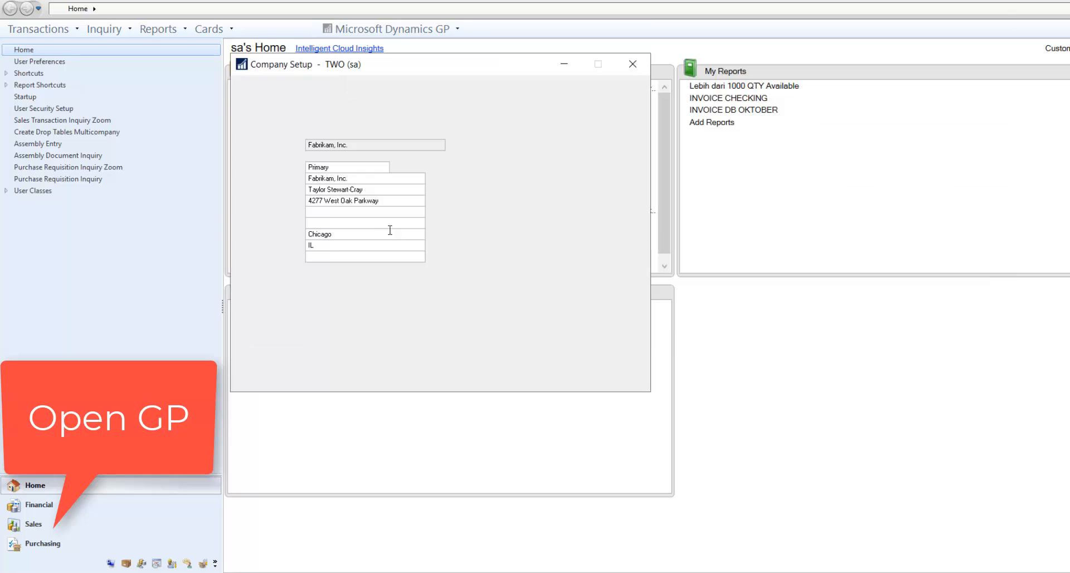
{"action": "left_click", "coordinate": [493, 358]}
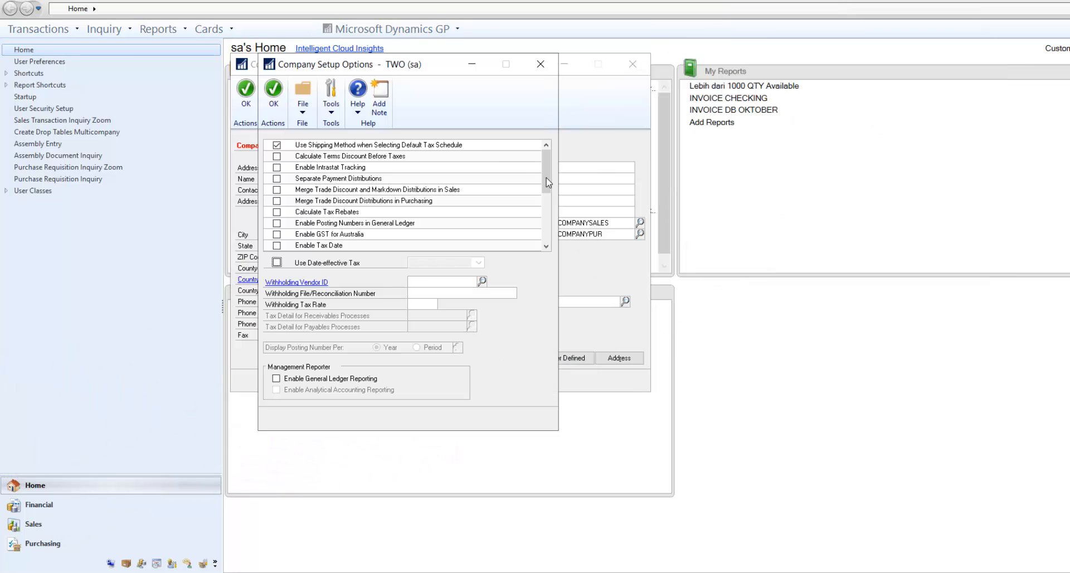
{"action": "scroll", "coordinate": [549, 246], "scroll_direction": "down", "scroll_amount": 3}
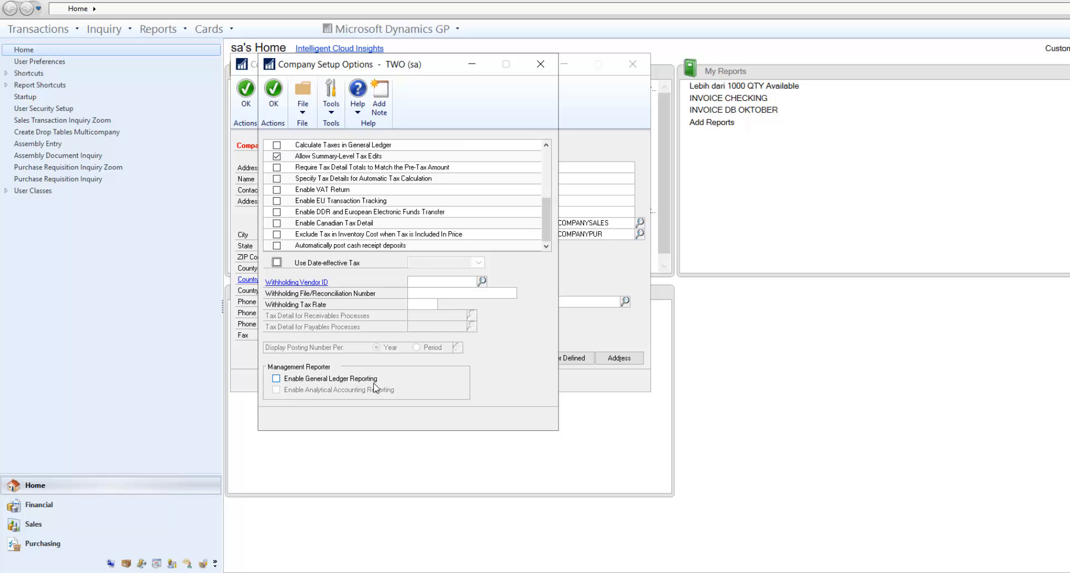
{"action": "left_click", "coordinate": [276, 379]}
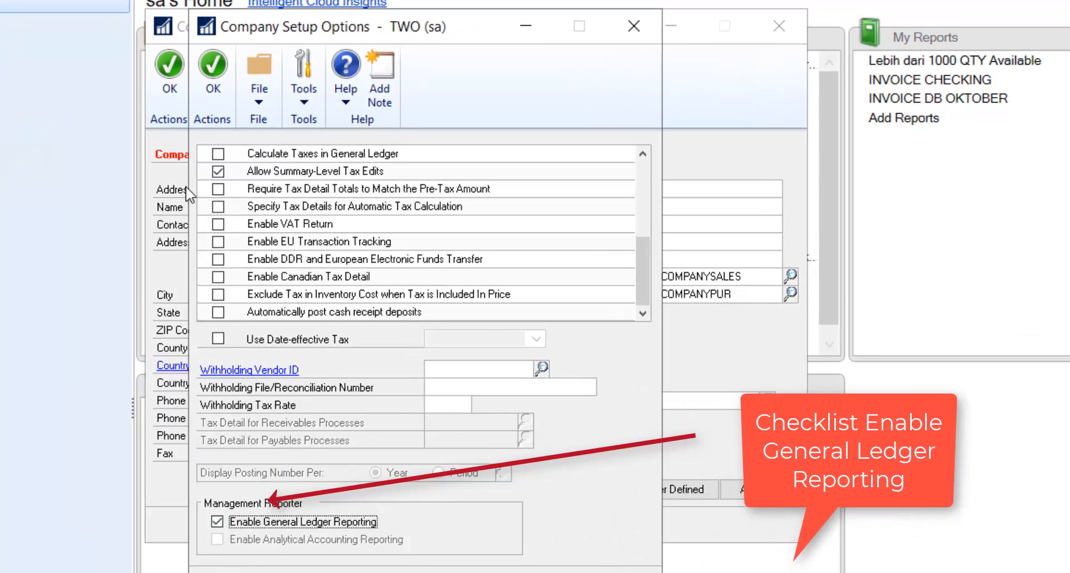
{"action": "left_click", "coordinate": [212, 73]}
{"action": "left_click", "coordinate": [170, 84]}
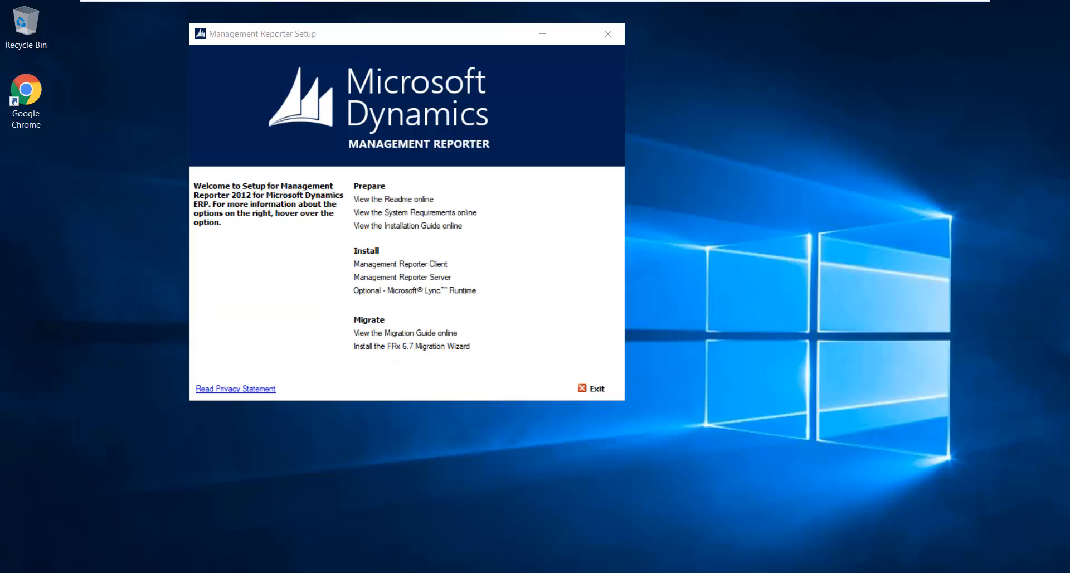
- Launch the Configuration Console and enable the Dynamics GP to data mart integration under ERP Integrations
{"action": "key", "text": "super"}
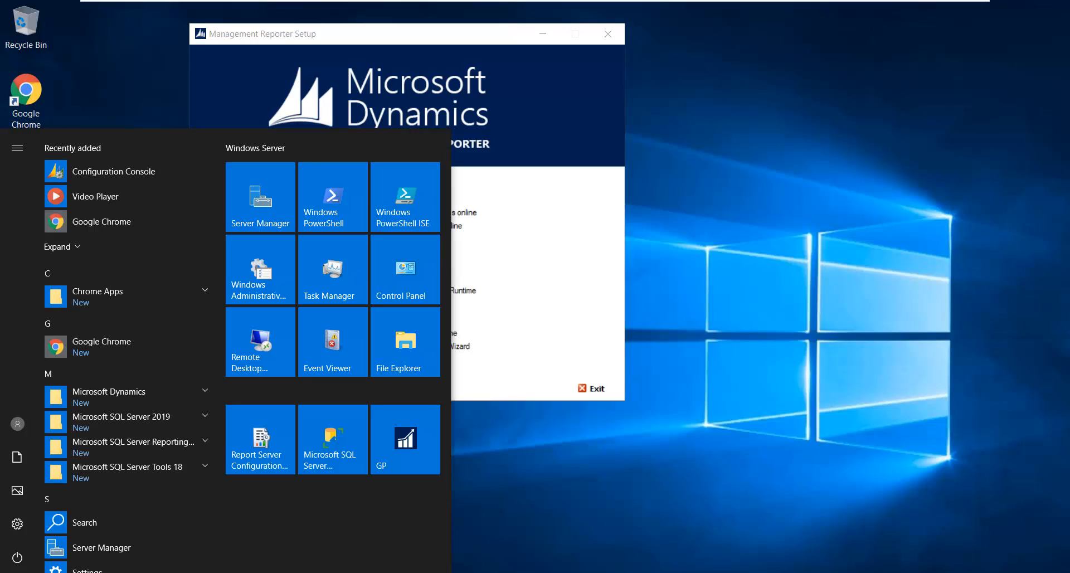
{"action": "left_click", "coordinate": [116, 172]}
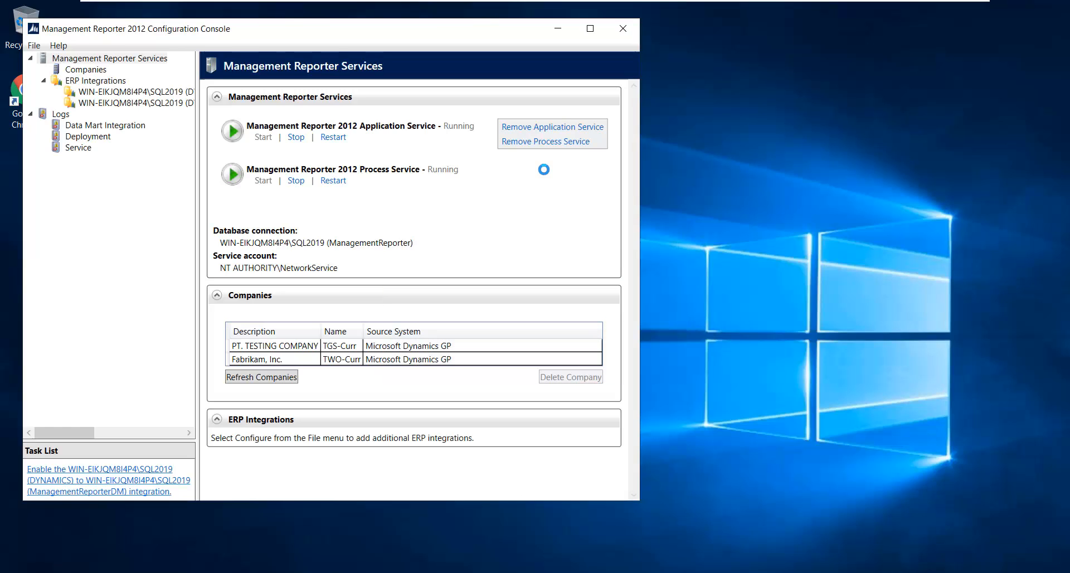
{"action": "left_click", "coordinate": [106, 83]}
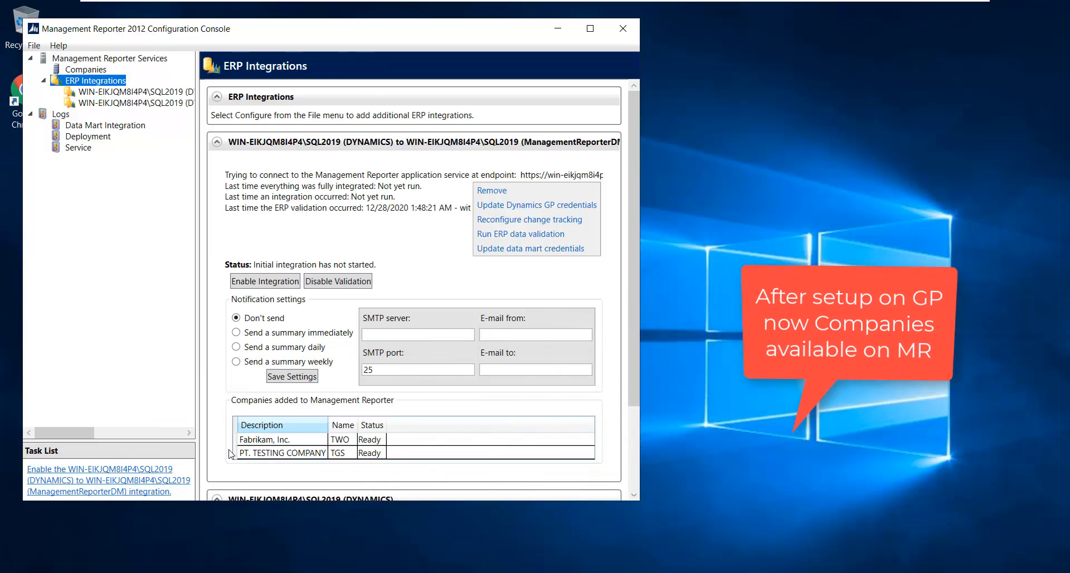
{"action": "left_click", "coordinate": [240, 282]}
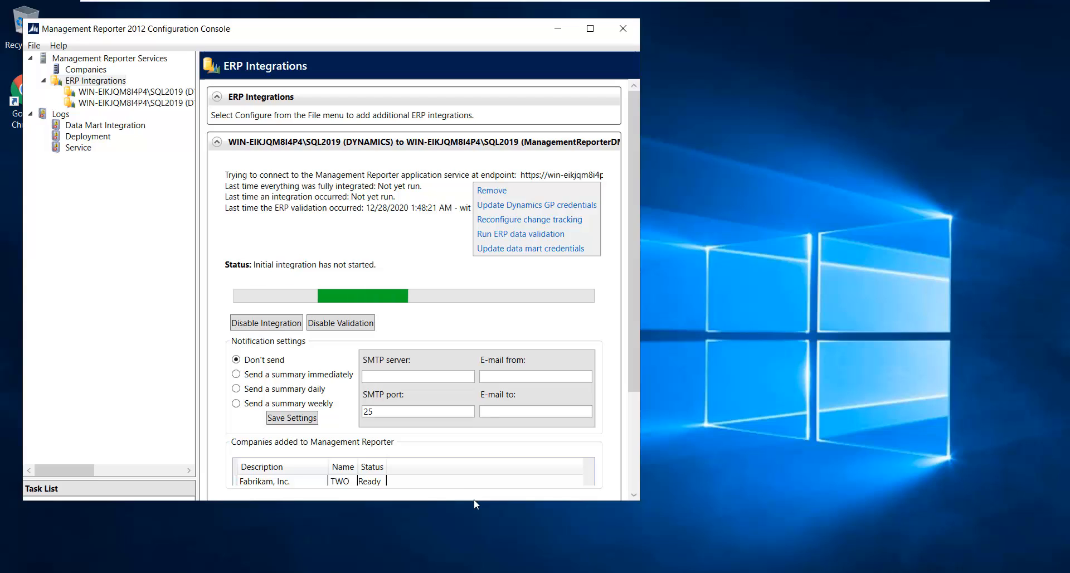
- Enlarge the console window and wait for the initial integration to complete with Fabrikam and PT. TESTING COMPANY Ready
{"action": "left_click_drag", "start_coordinate": [475, 501], "coordinate": [488, 533]}
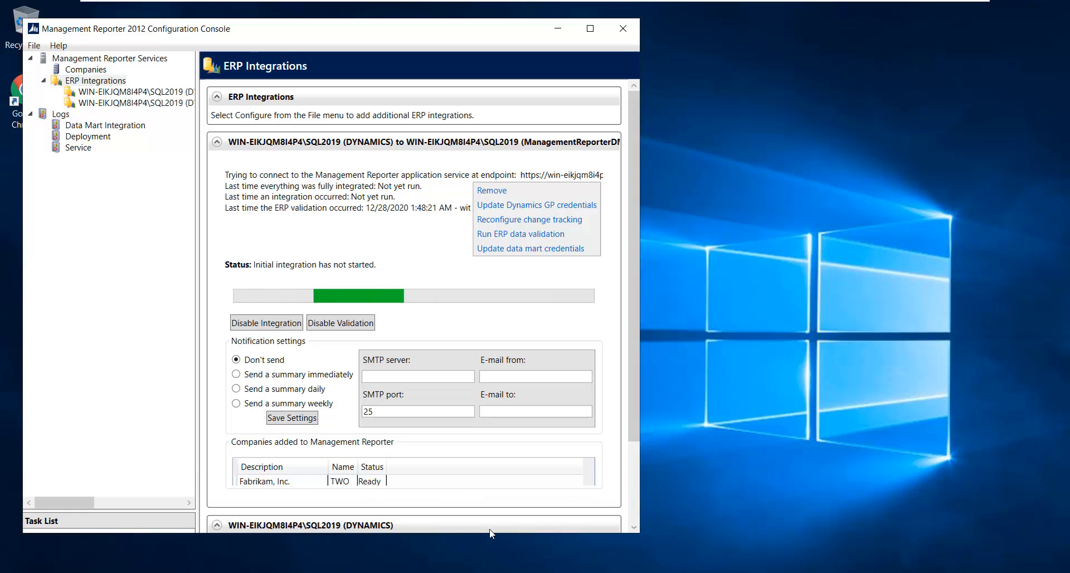
{"action": "left_click_drag", "start_coordinate": [630, 407], "coordinate": [633, 452]}
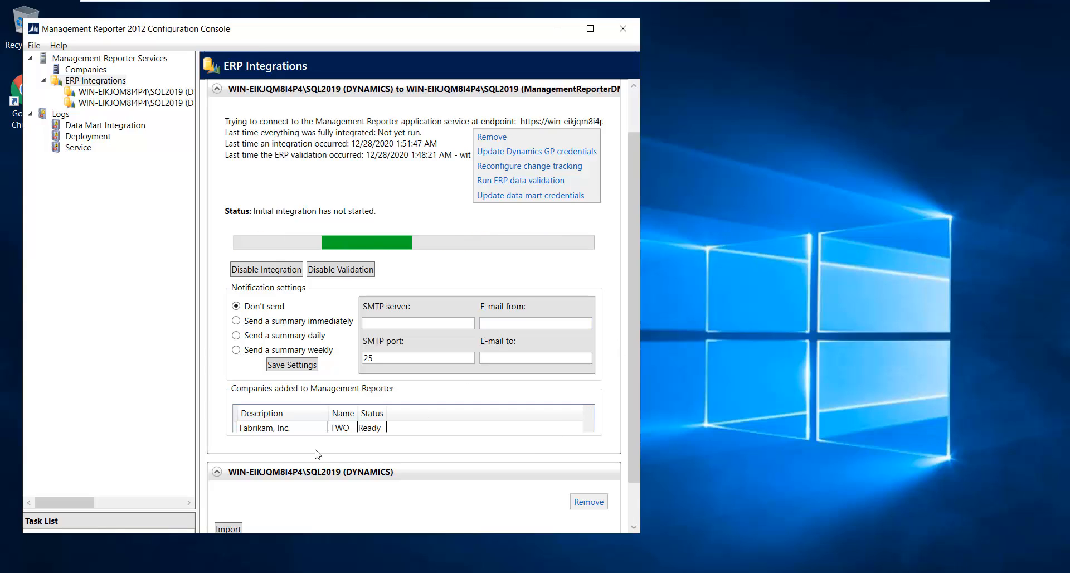
{"action": "scroll", "coordinate": [326, 438], "scroll_direction": "down", "scroll_amount": 1}
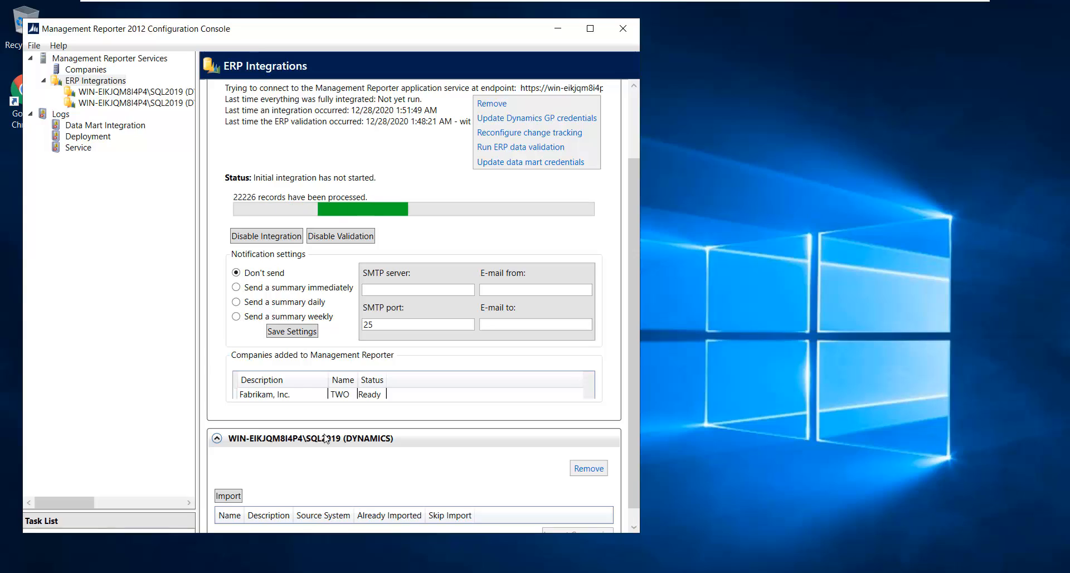
{"action": "scroll", "coordinate": [326, 454], "scroll_direction": "down", "scroll_amount": 1}
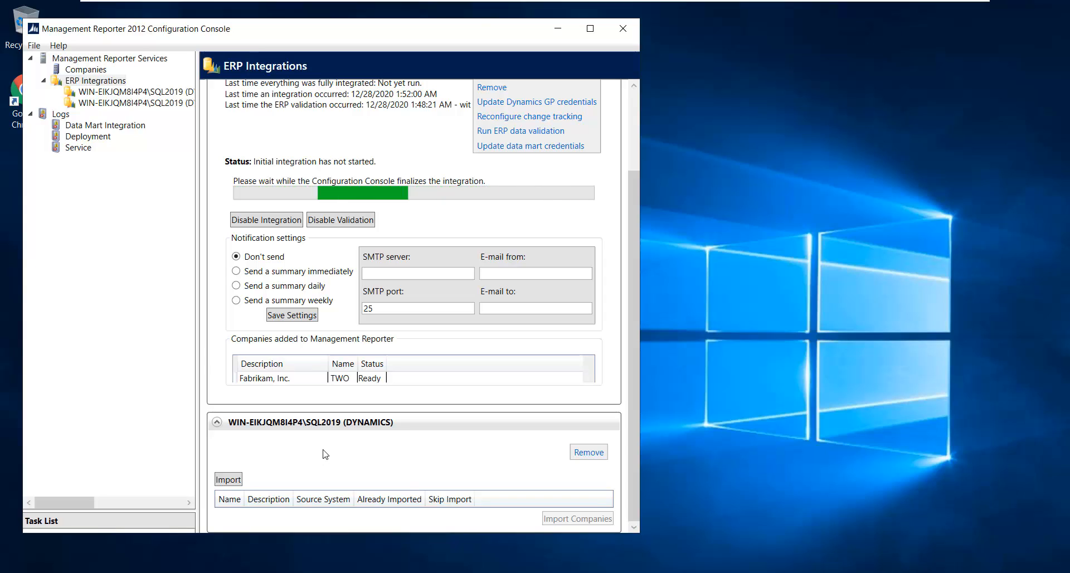
{"action": "scroll", "coordinate": [325, 454], "scroll_direction": "up", "scroll_amount": 2}
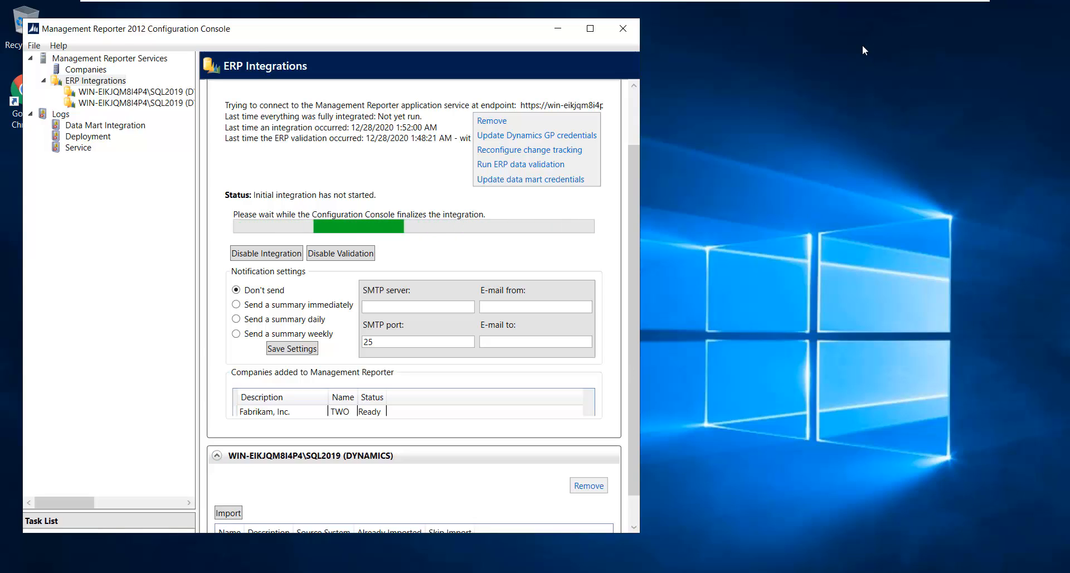
{"action": "left_click", "coordinate": [590, 28]}
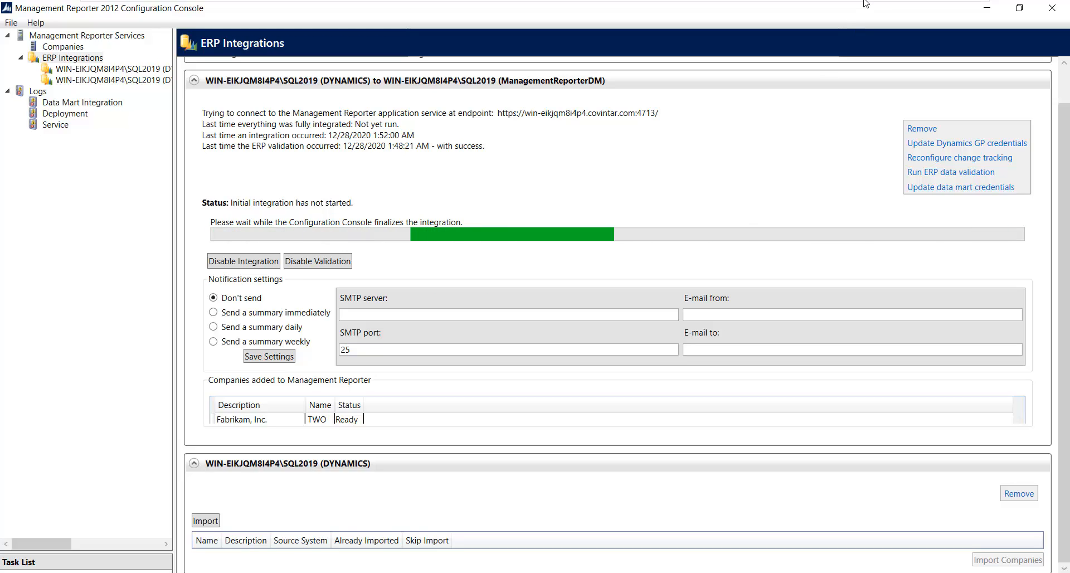
{"action": "mouse_move", "coordinate": [875, 6]}
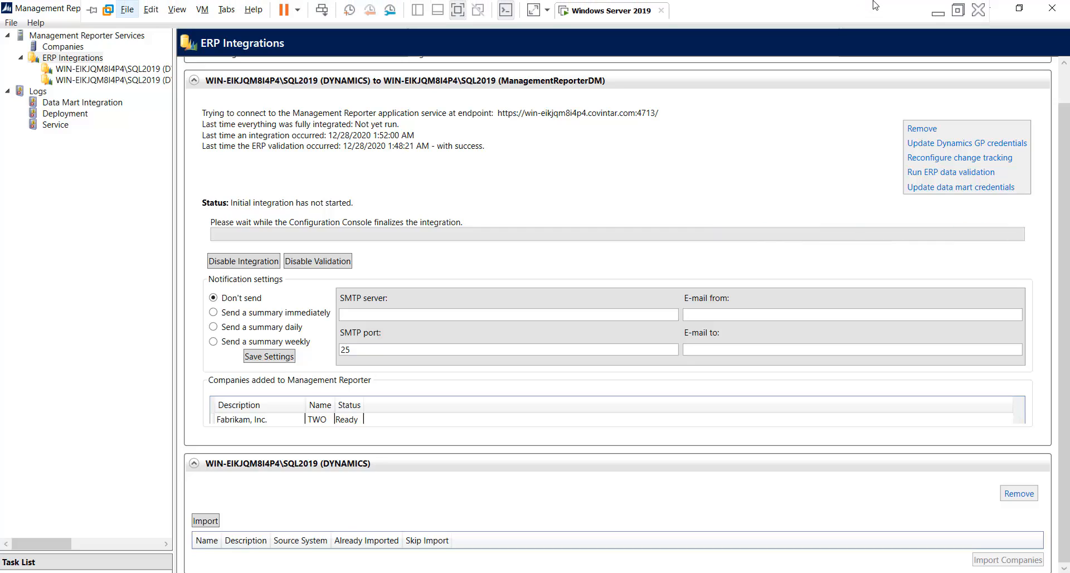
{"action": "left_click", "coordinate": [958, 10]}
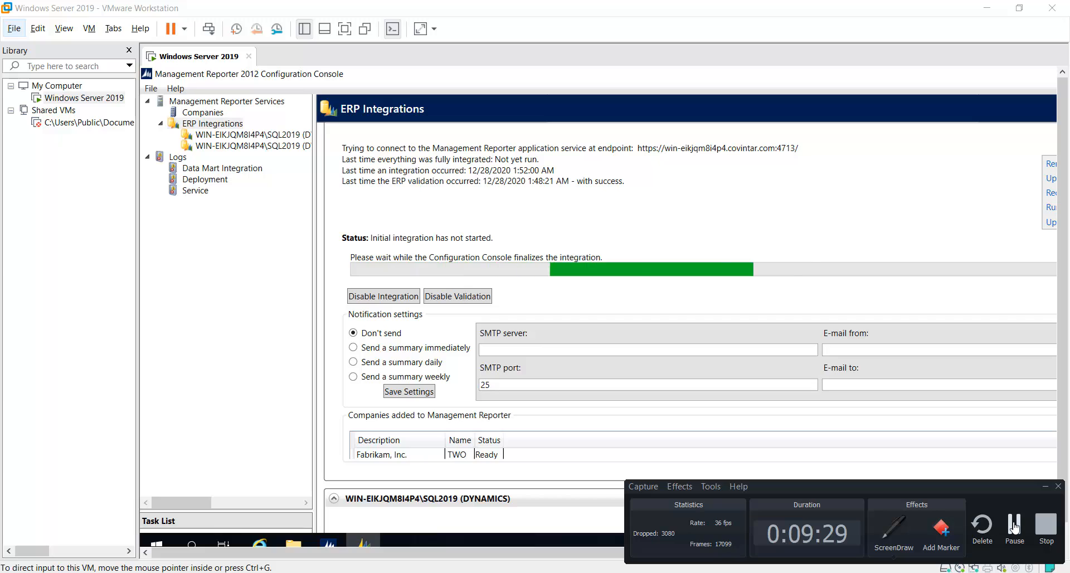
{"action": "left_click", "coordinate": [1014, 527]}
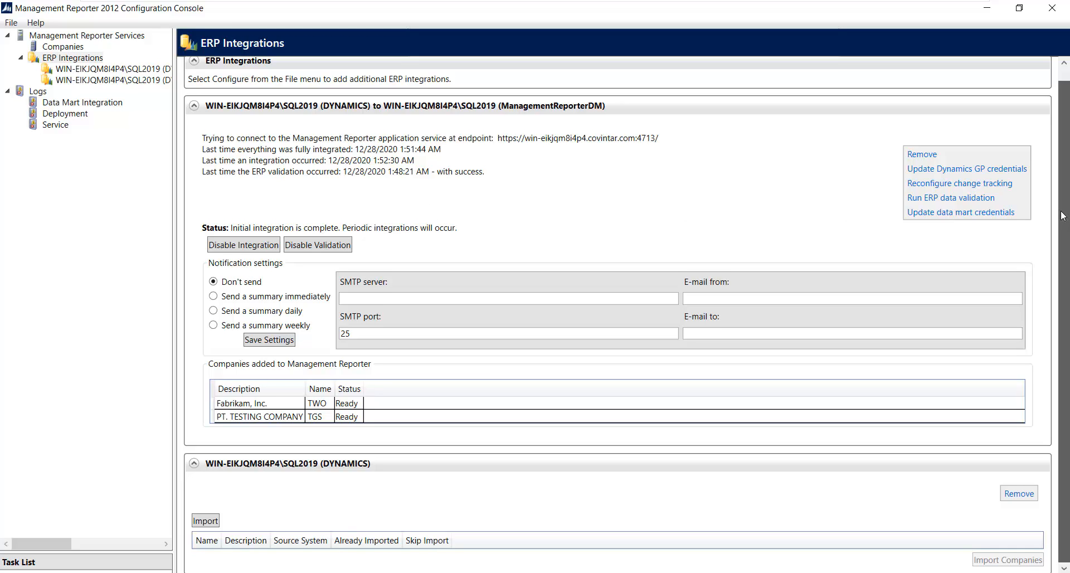
- Refresh the Companies list and review the new TGS and TWO data mart entries
{"action": "scroll", "coordinate": [1063, 217], "scroll_direction": "up", "scroll_amount": 1}
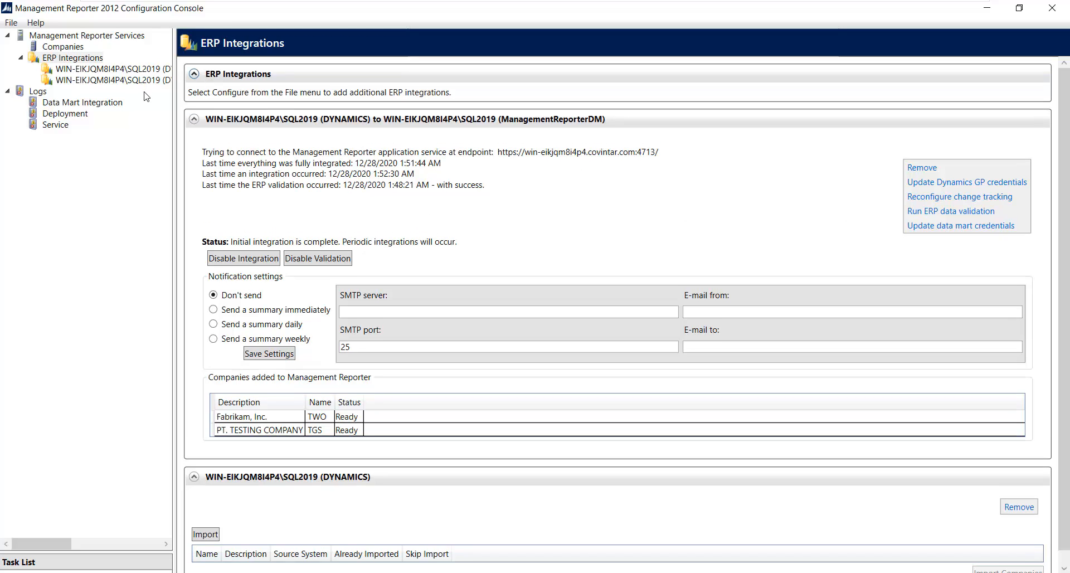
{"action": "left_click", "coordinate": [66, 47]}
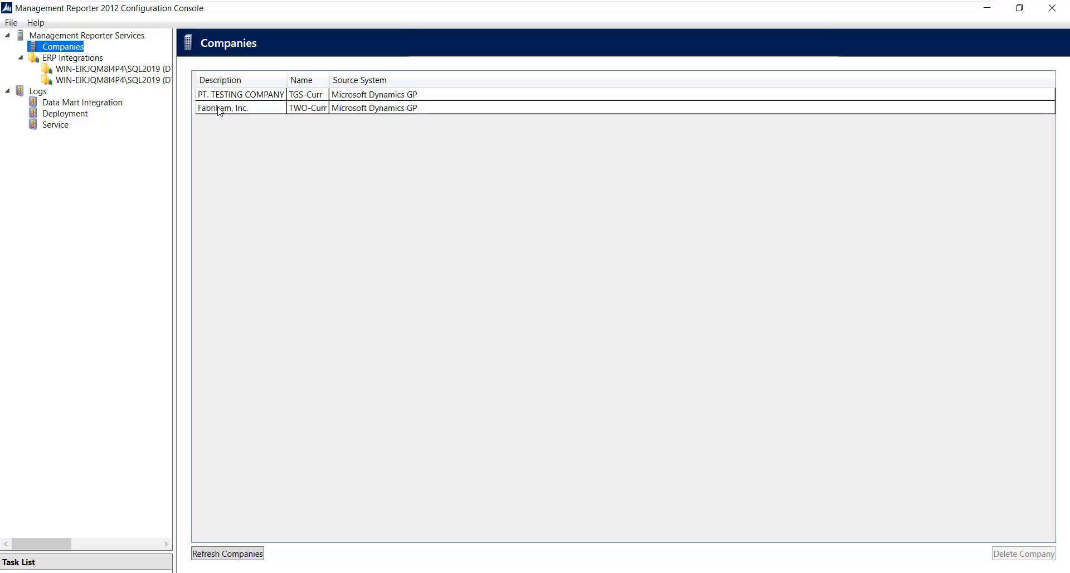
{"action": "left_click", "coordinate": [234, 557]}
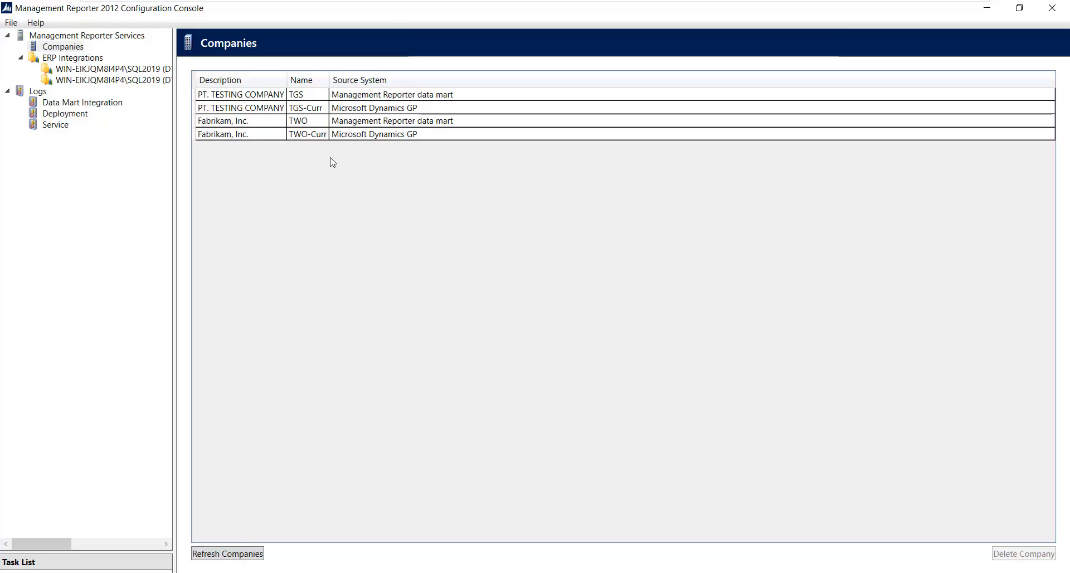
{"action": "left_click", "coordinate": [308, 121]}
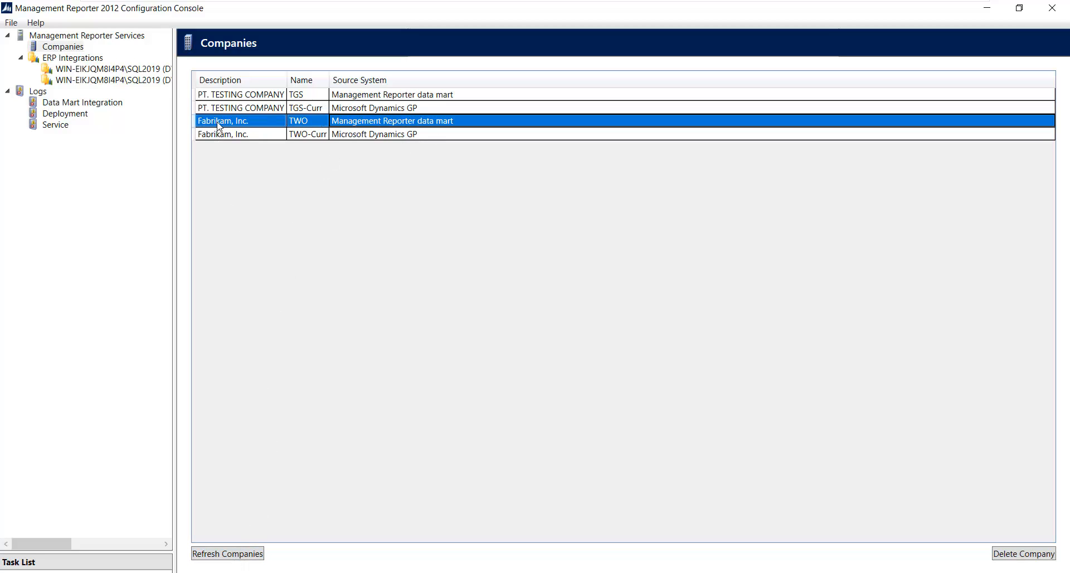
{"action": "left_click", "coordinate": [441, 99]}
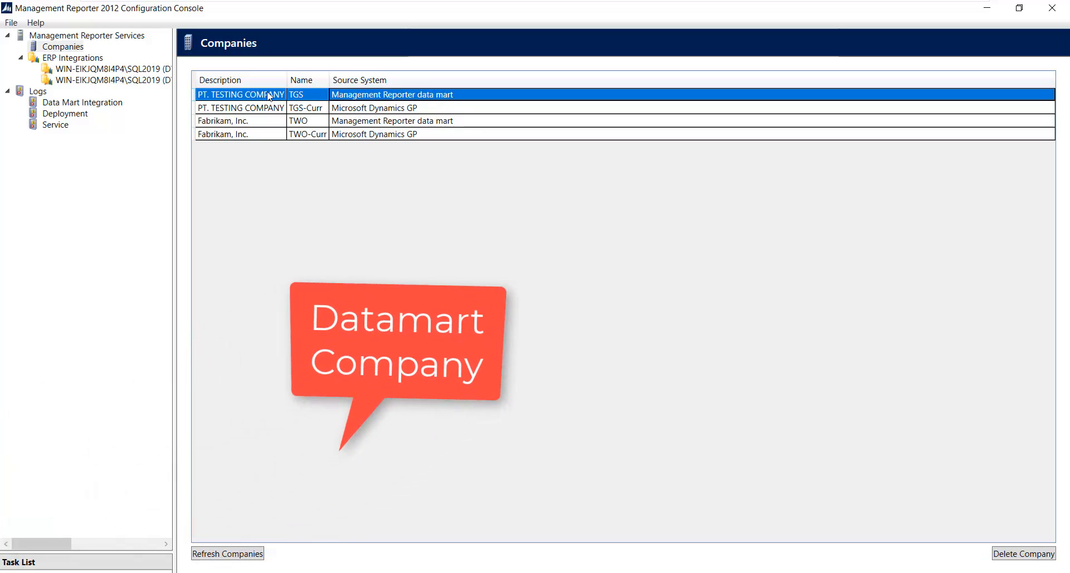
{"action": "left_click", "coordinate": [405, 123]}
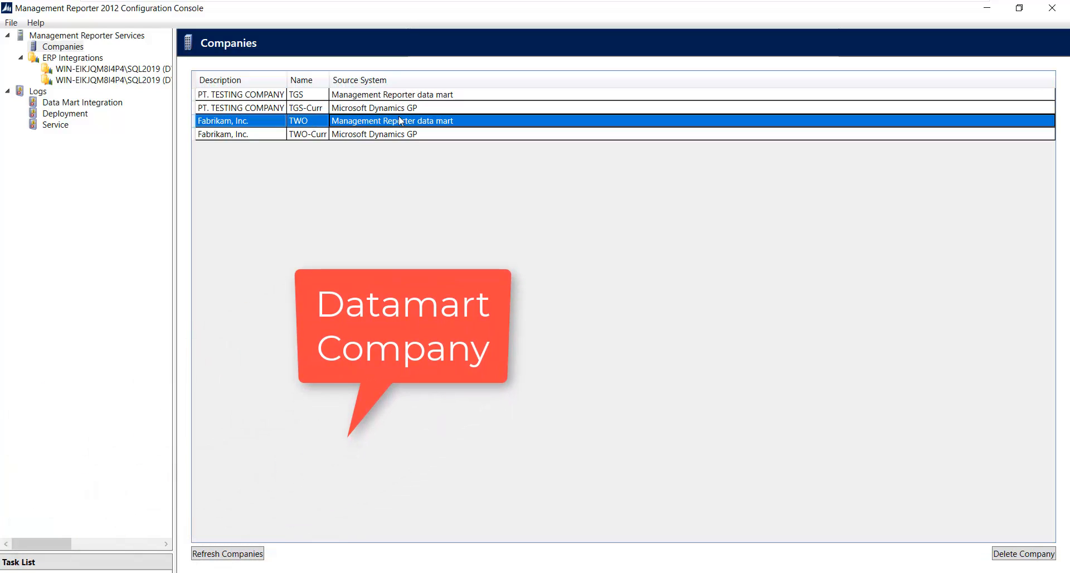
{"action": "left_click", "coordinate": [333, 98]}
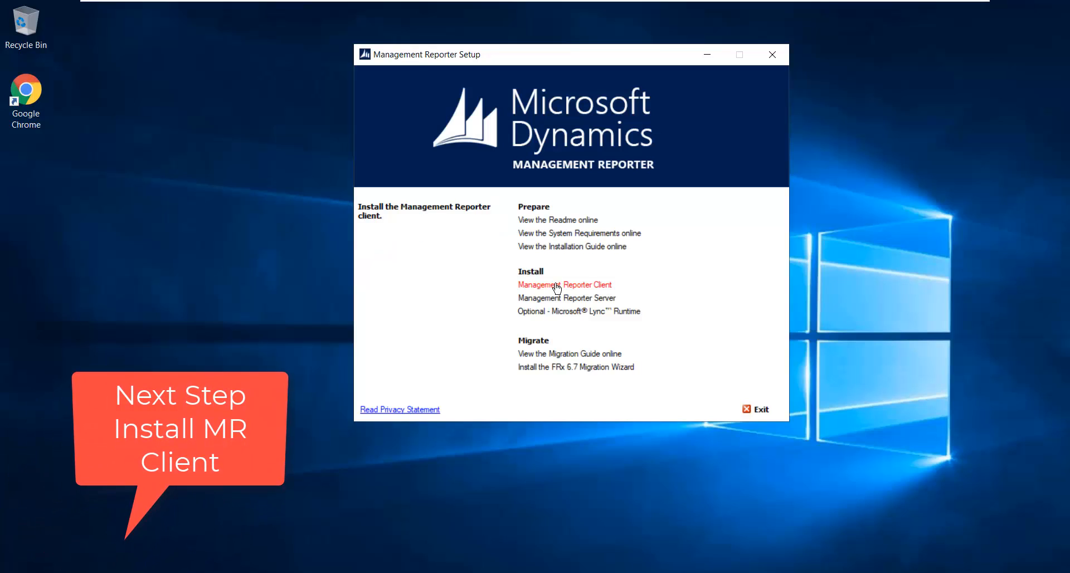
- Start the client install, accept the license, keep the default folder, and reach the Server field
{"action": "left_click", "coordinate": [557, 286]}
{"action": "left_click", "coordinate": [413, 399]}
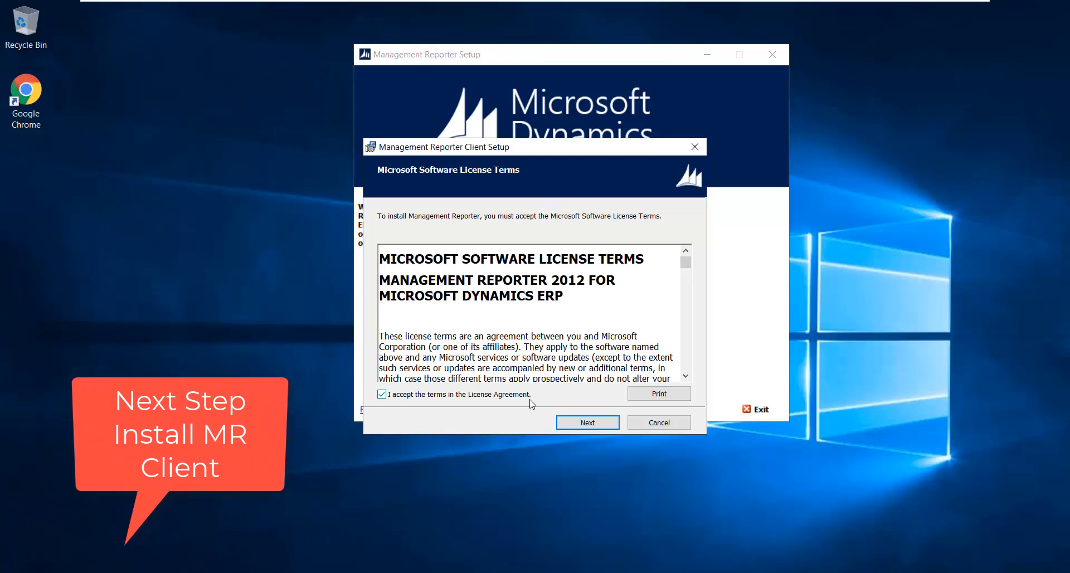
{"action": "left_click", "coordinate": [586, 423]}
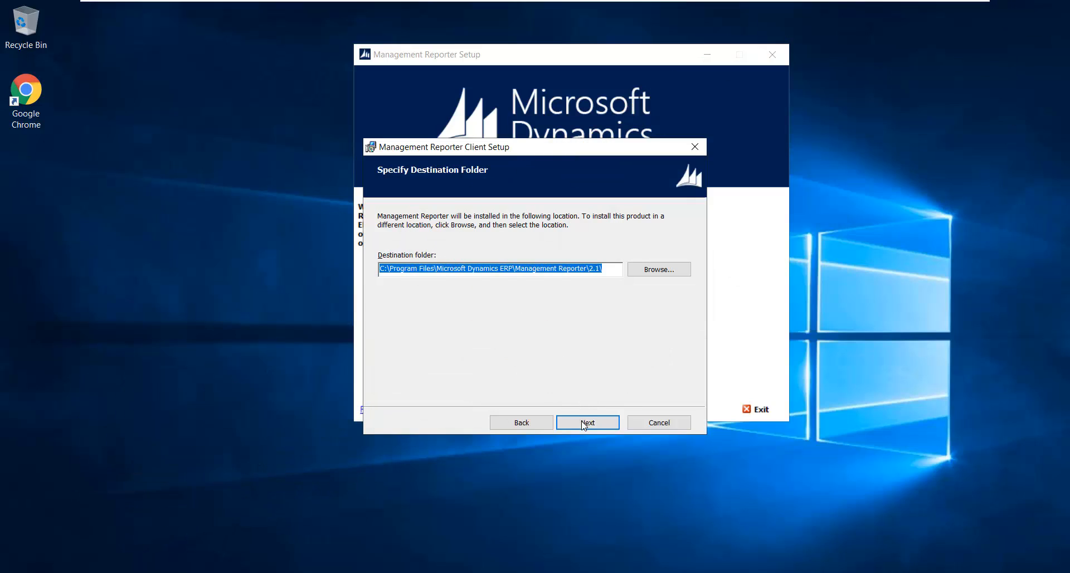
{"action": "left_click", "coordinate": [584, 425]}
{"action": "left_click", "coordinate": [417, 267]}
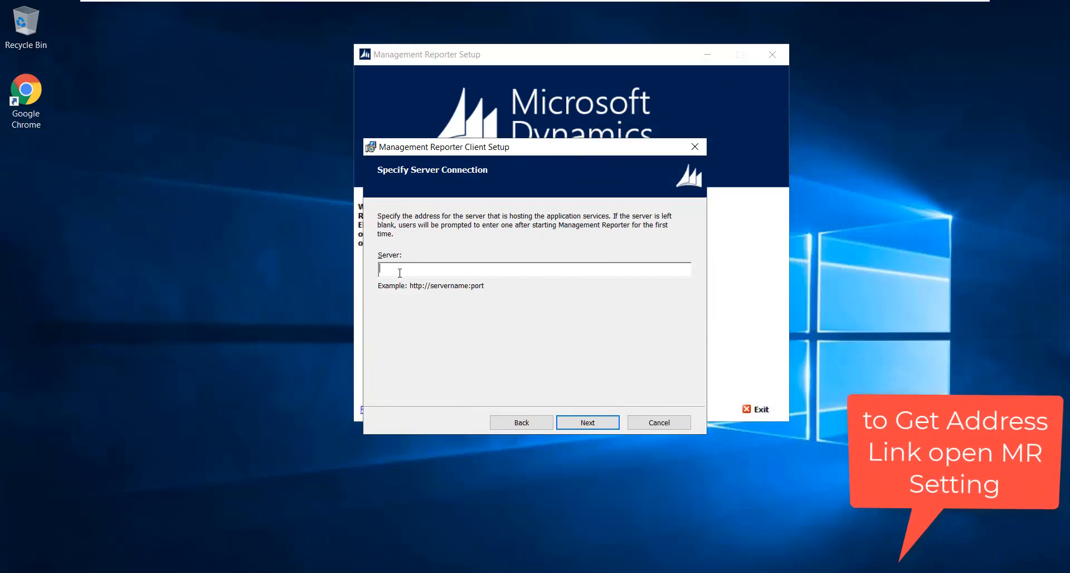
- Browse to C:\Program Files\Microsoft Dynamics ERP\Management Reporter\2.1\Server\Services in File Explorer
{"action": "key", "text": "super+e"}
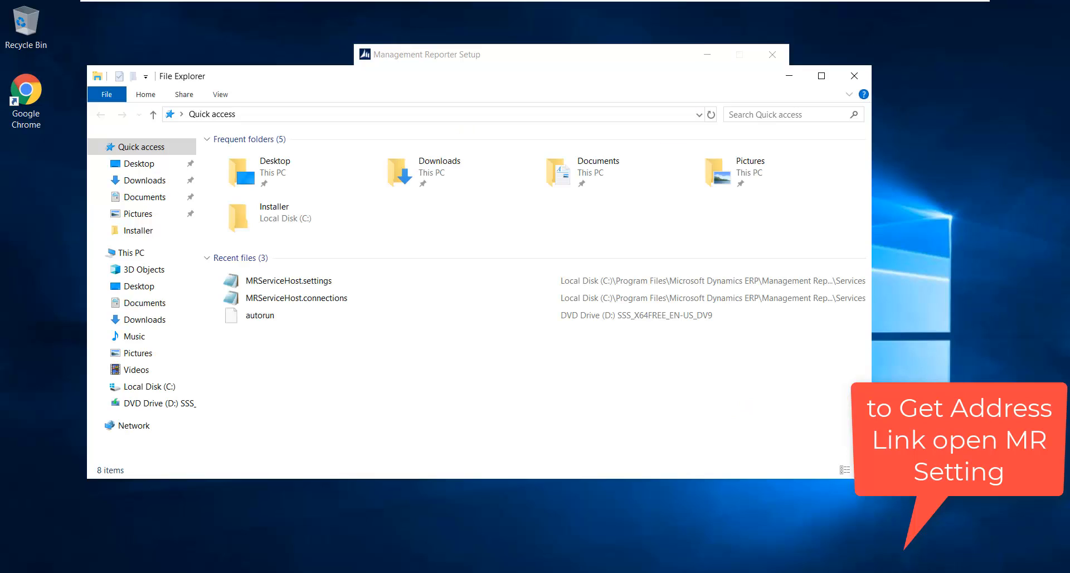
{"action": "left_click", "coordinate": [167, 386]}
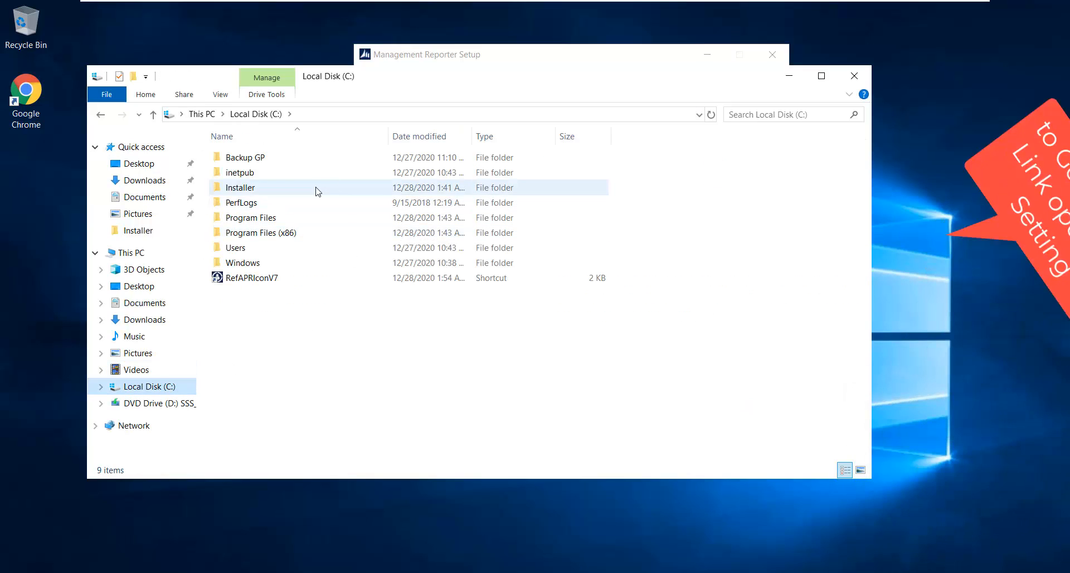
{"action": "double_click", "coordinate": [279, 219]}
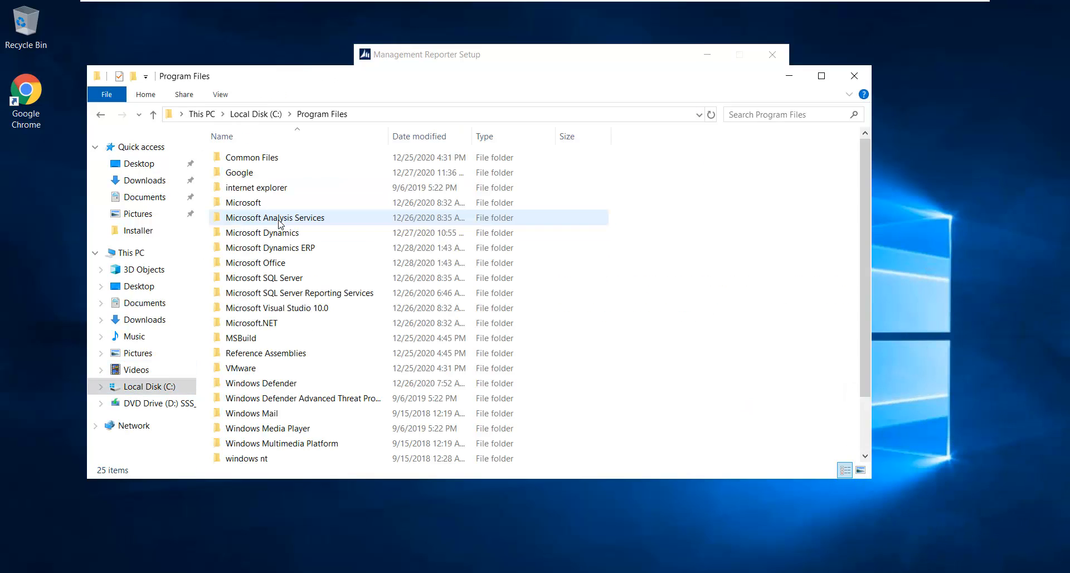
{"action": "double_click", "coordinate": [291, 248]}
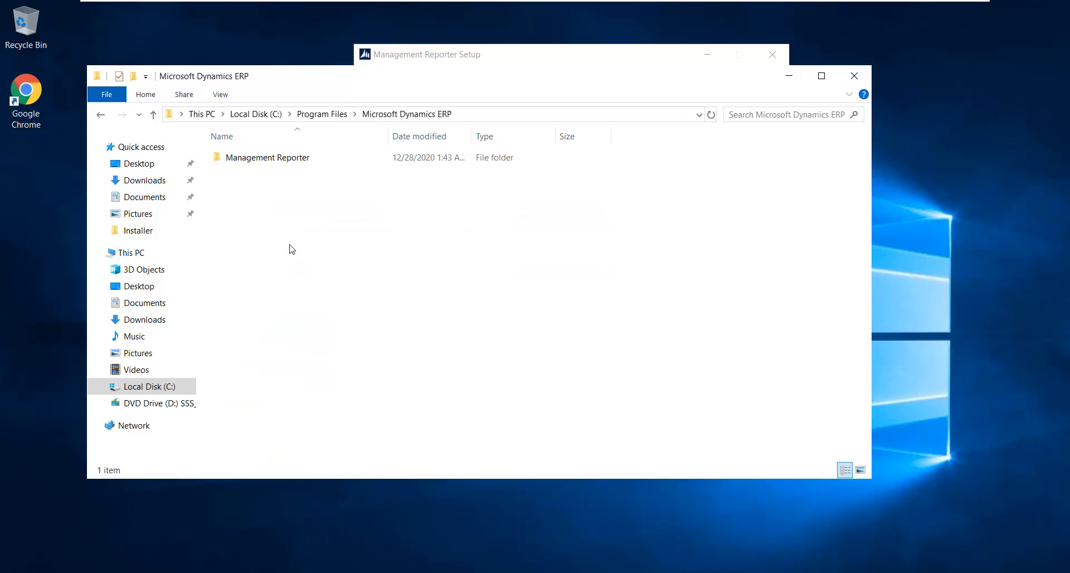
{"action": "double_click", "coordinate": [293, 163]}
{"action": "left_click", "coordinate": [277, 163]}
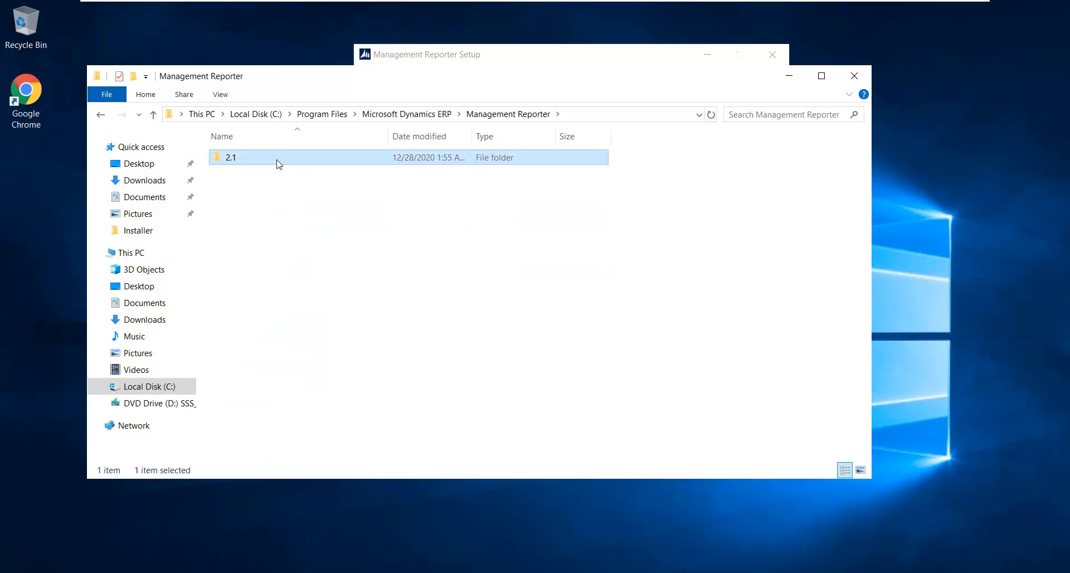
{"action": "double_click", "coordinate": [278, 162]}
{"action": "double_click", "coordinate": [279, 163]}
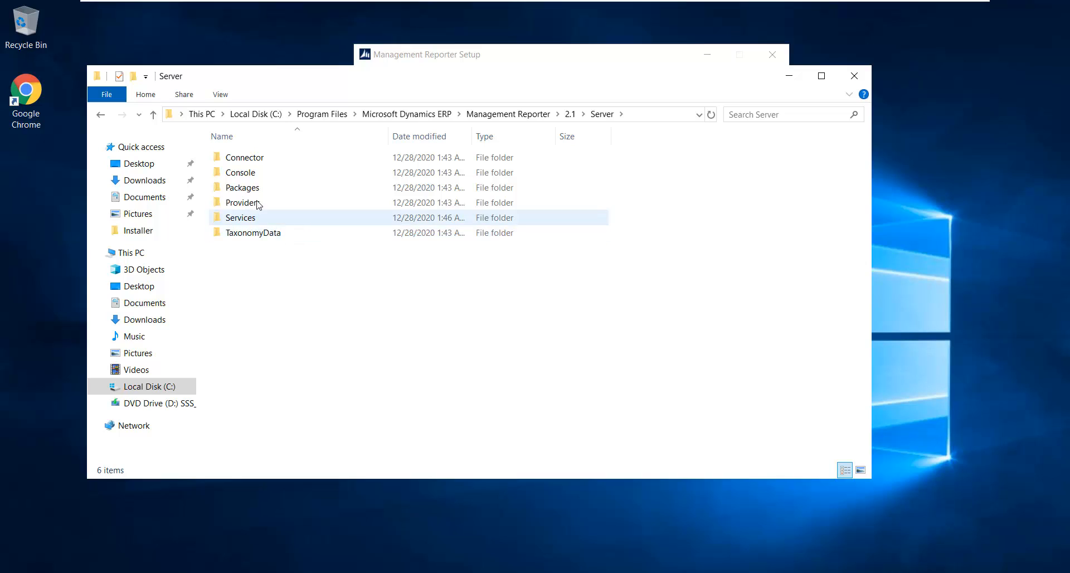
{"action": "double_click", "coordinate": [245, 218]}
- Open MRServiceHost.settings in Notepad and select the DefaultHttpBaseAddress URL on port 4712
{"action": "scroll", "coordinate": [279, 251], "scroll_direction": "down", "scroll_amount": 4}
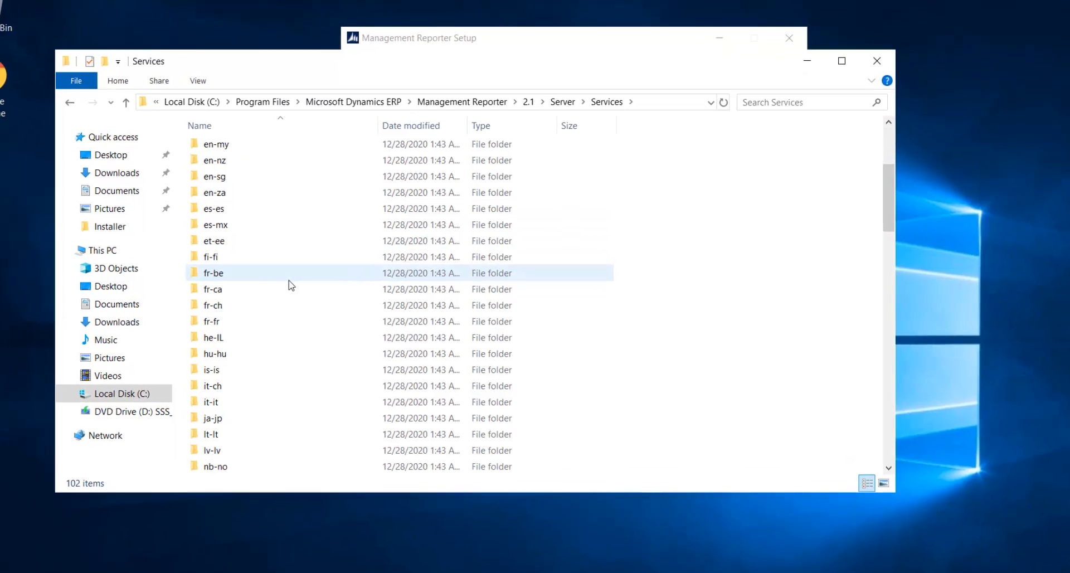
{"action": "scroll", "coordinate": [291, 286], "scroll_direction": "down", "scroll_amount": 20}
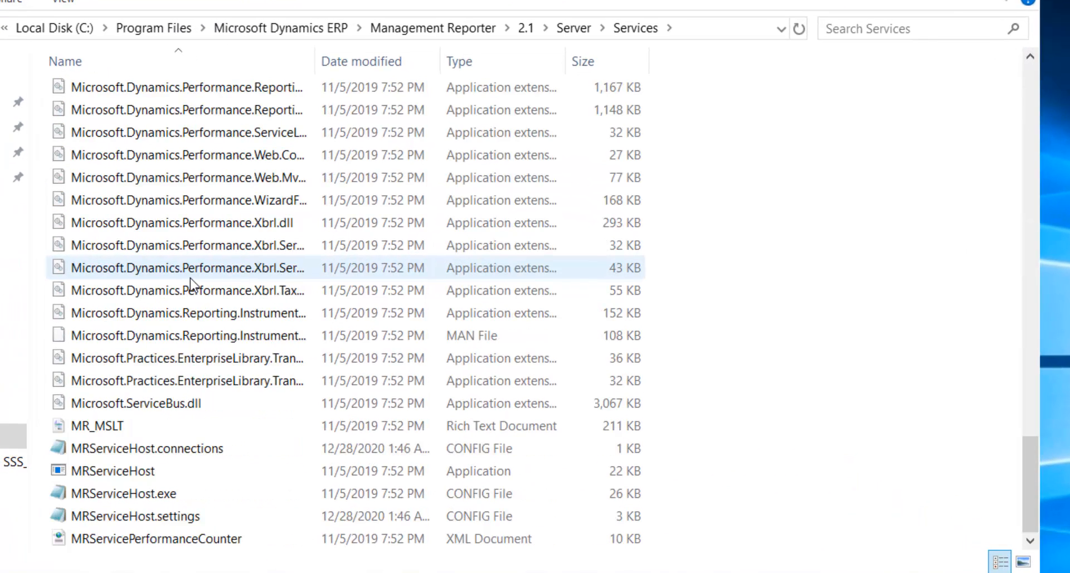
{"action": "left_click", "coordinate": [161, 521]}
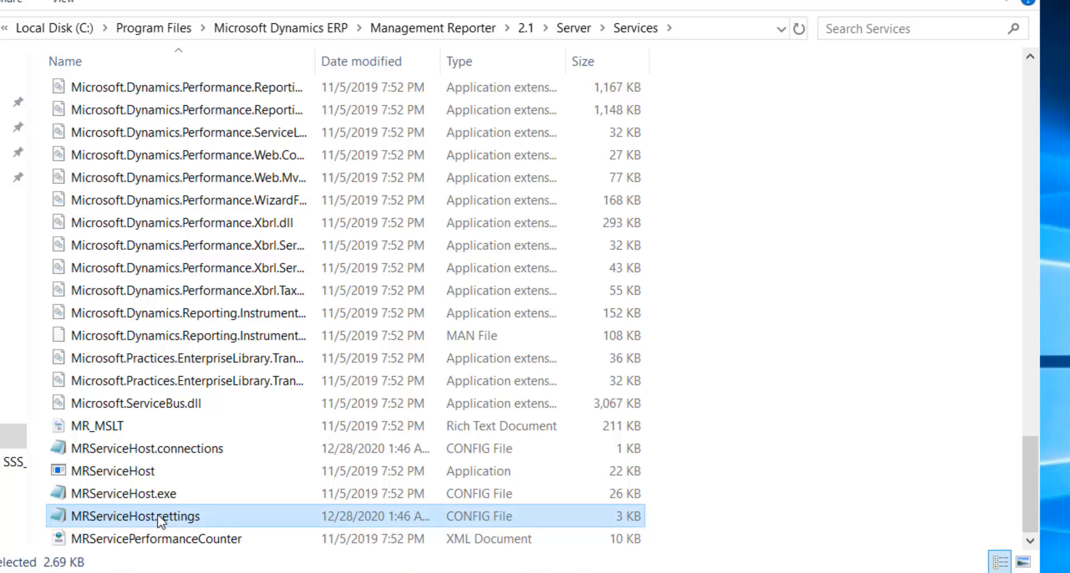
{"action": "double_click", "coordinate": [161, 521]}
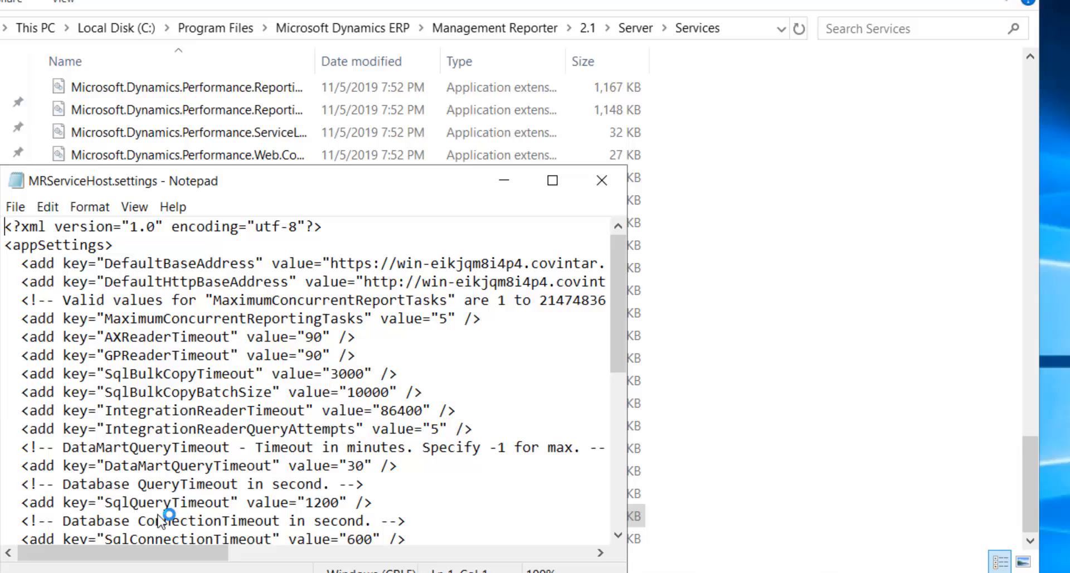
{"action": "left_click", "coordinate": [550, 181]}
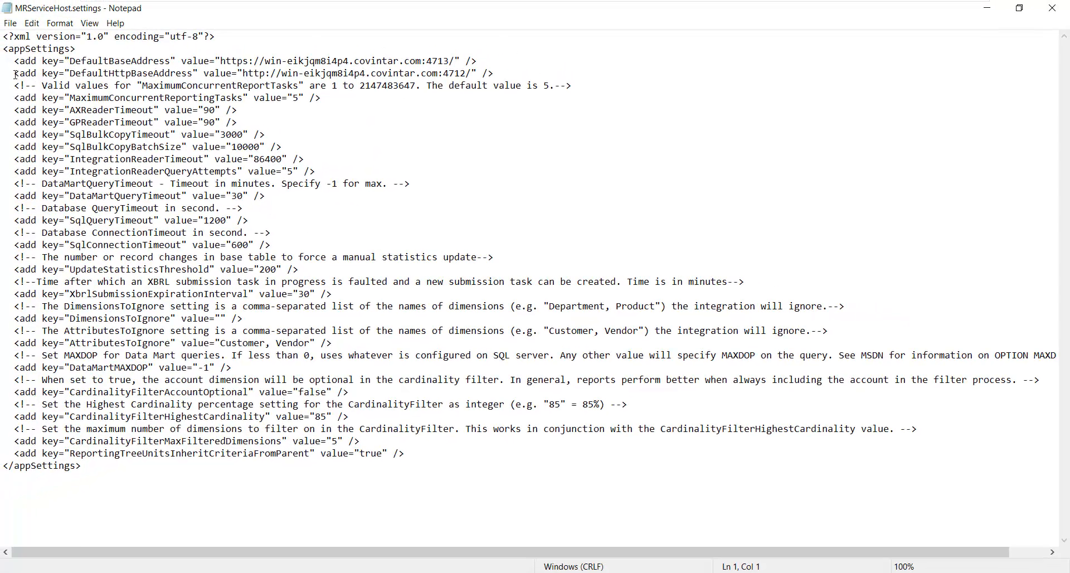
{"action": "left_click_drag", "start_coordinate": [15, 74], "coordinate": [505, 74]}
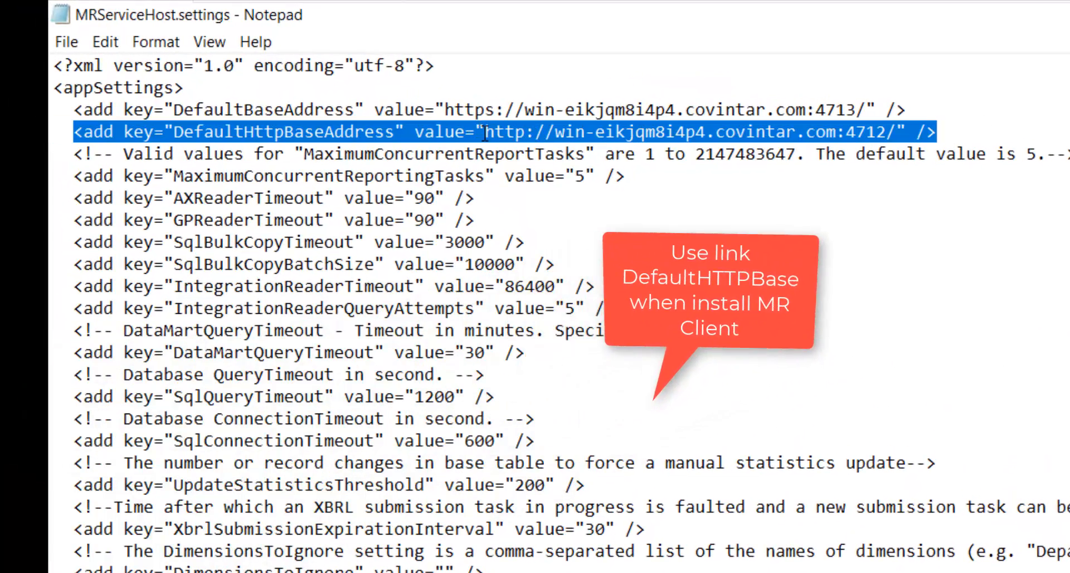
{"action": "left_click", "coordinate": [760, 191]}
{"action": "left_click_drag", "start_coordinate": [886, 132], "coordinate": [484, 132]}
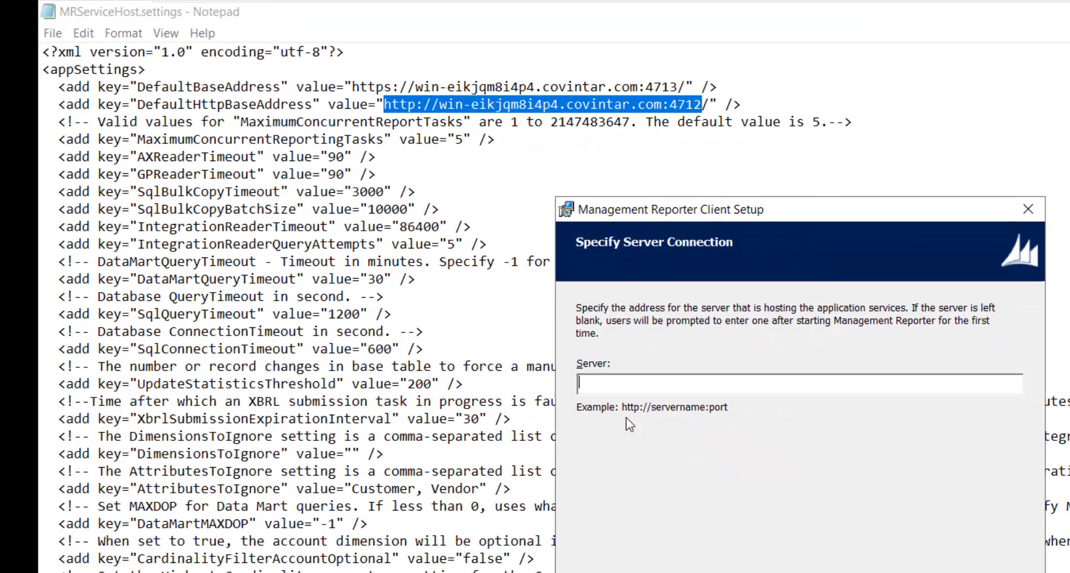
{"action": "type", "text": "http://win-eikjqm8i4p4.covintar.com:4712"}
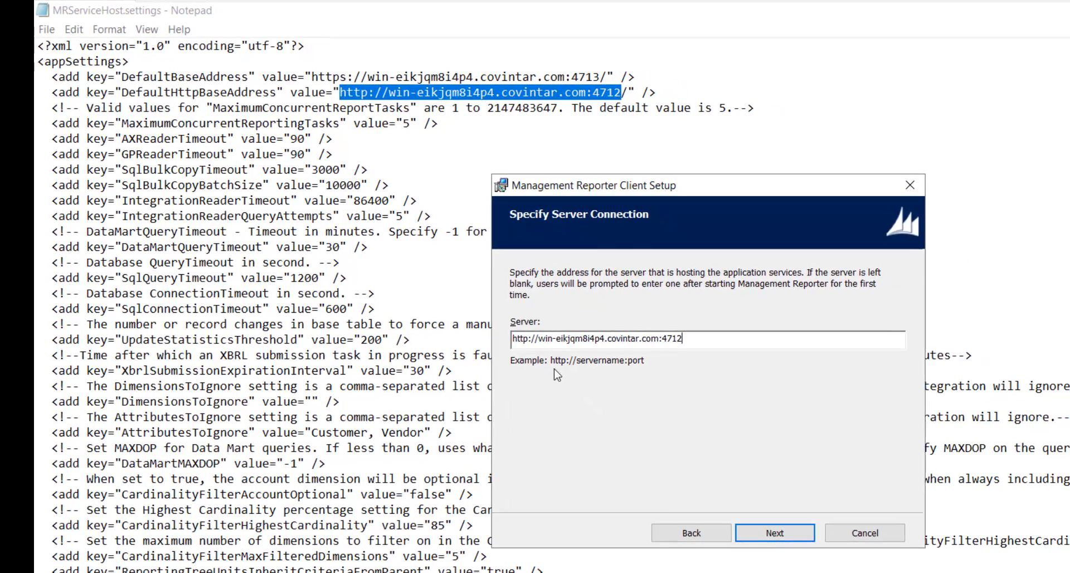
{"action": "left_click", "coordinate": [807, 528]}
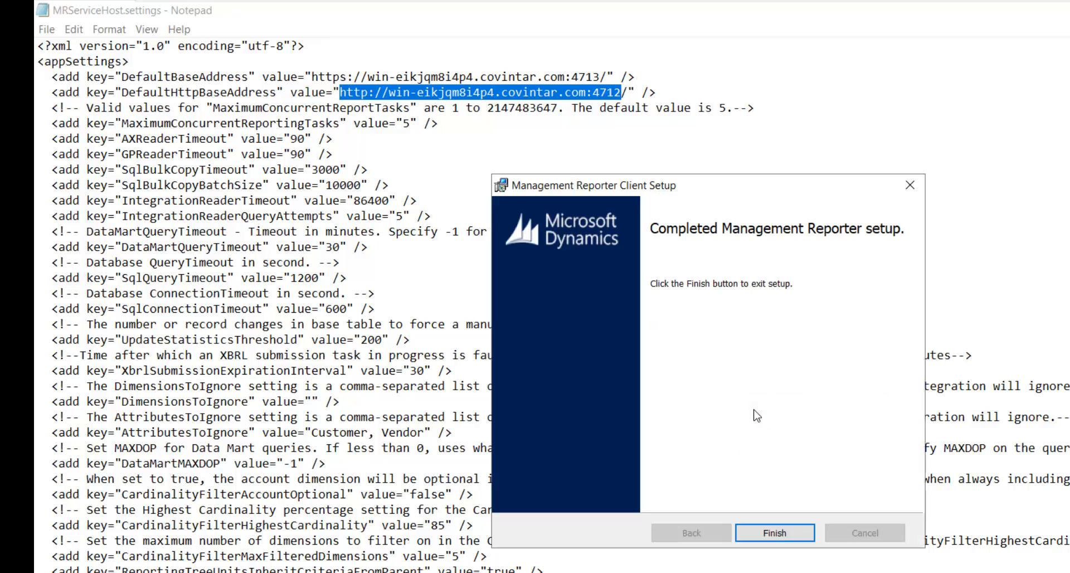
{"action": "left_click", "coordinate": [787, 530]}
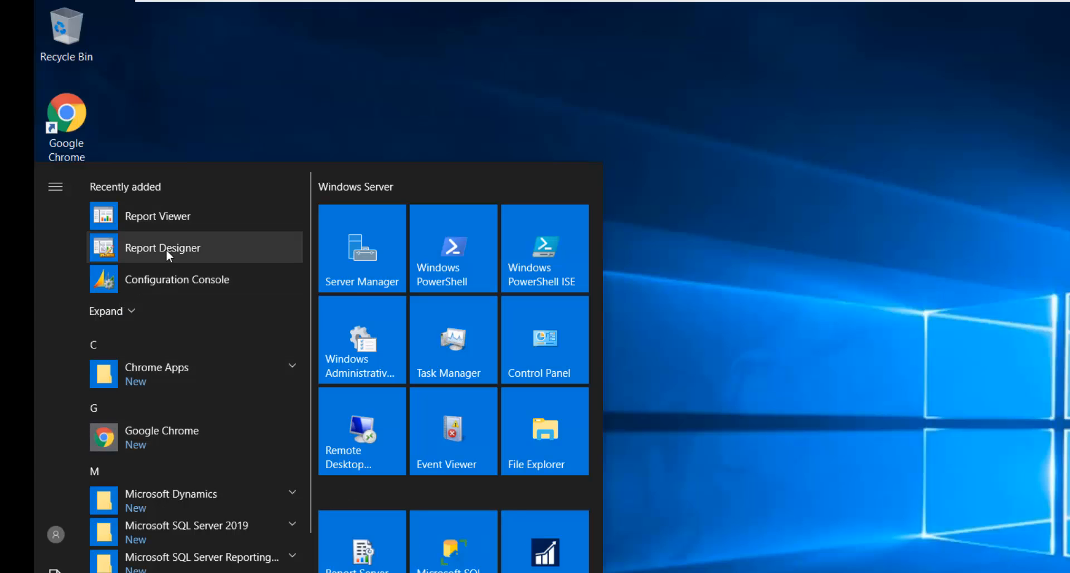
- Open Report Designer, set TWO (Fabrikam, Inc.) as default company, and maximize the window
{"action": "left_click", "coordinate": [167, 252]}
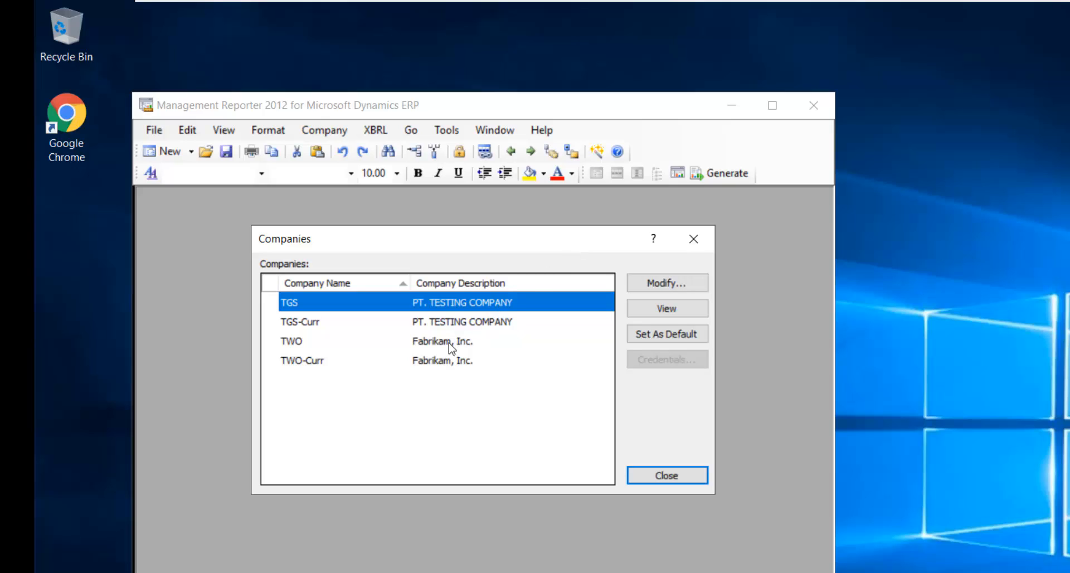
{"action": "left_click", "coordinate": [450, 342]}
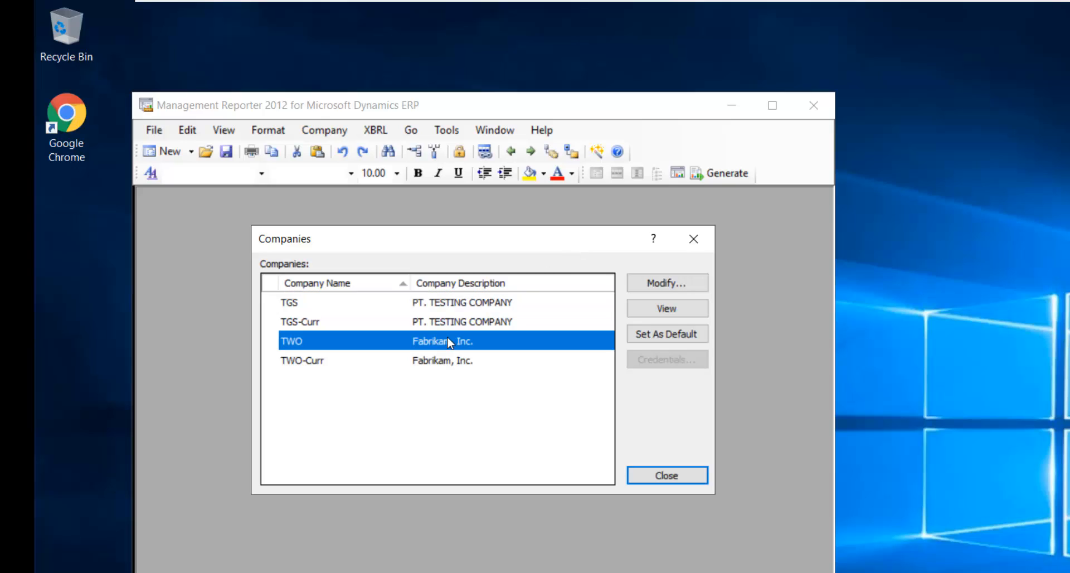
{"action": "left_click", "coordinate": [653, 333]}
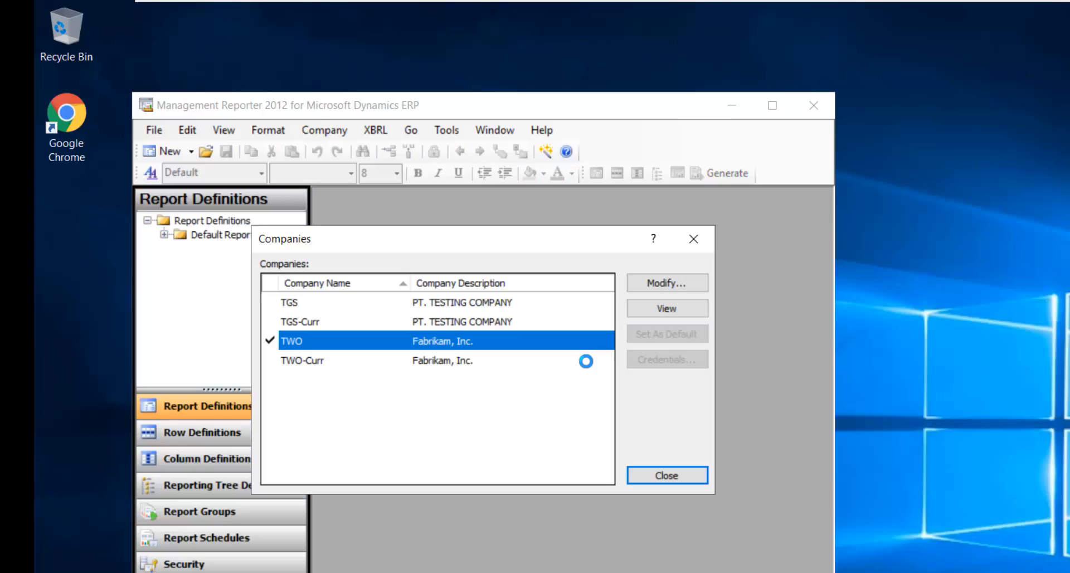
{"action": "left_click", "coordinate": [677, 476]}
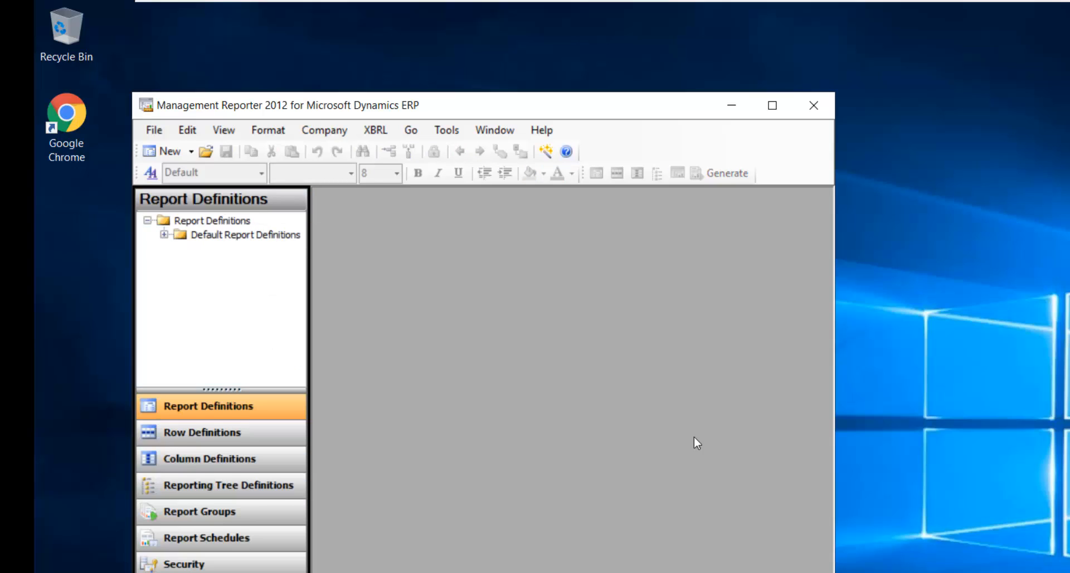
{"action": "left_click", "coordinate": [773, 106]}
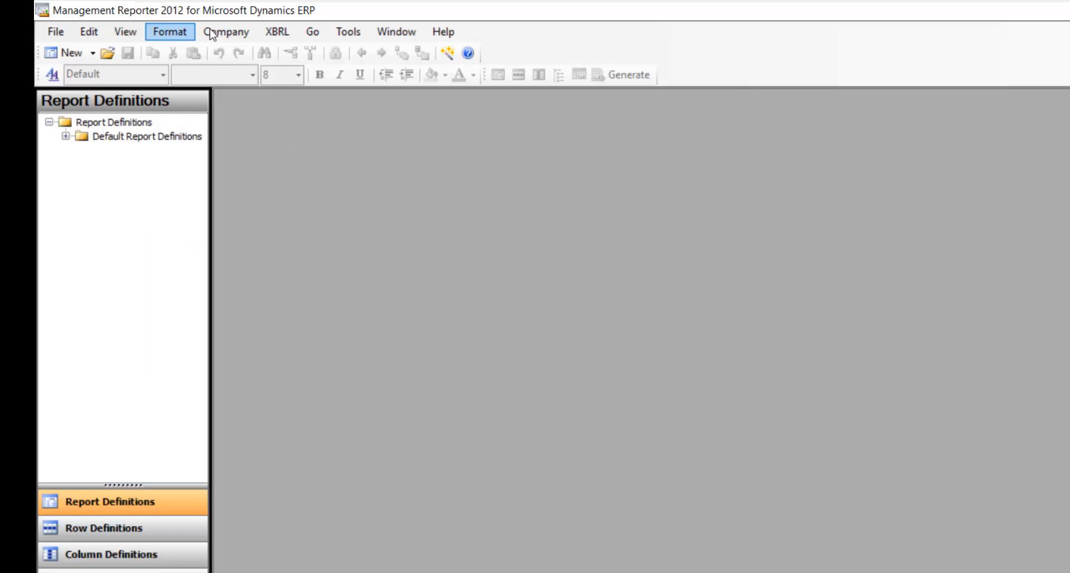
{"action": "left_click", "coordinate": [349, 31]}
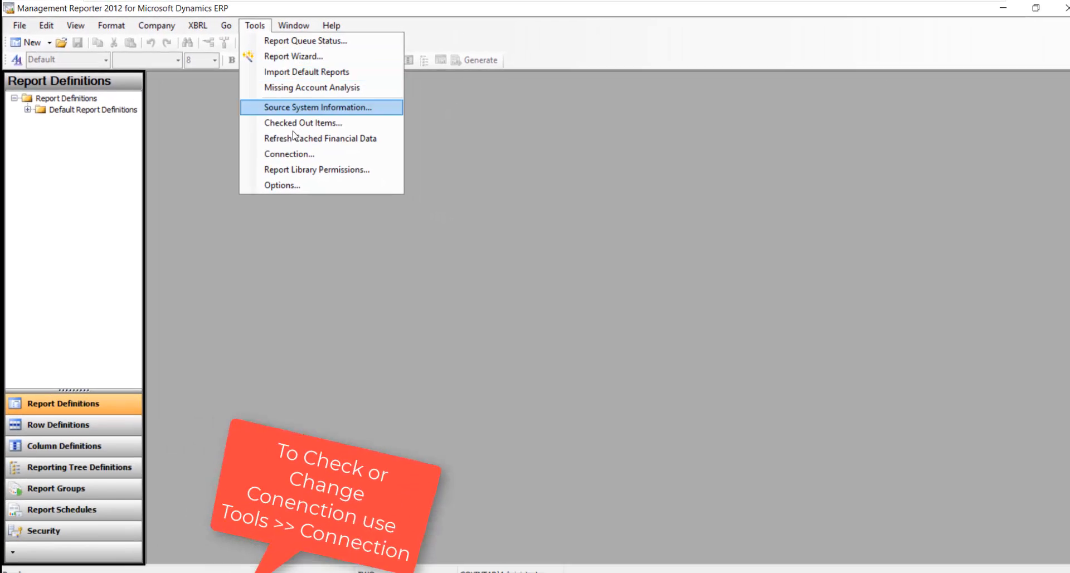
{"action": "left_click", "coordinate": [289, 153]}
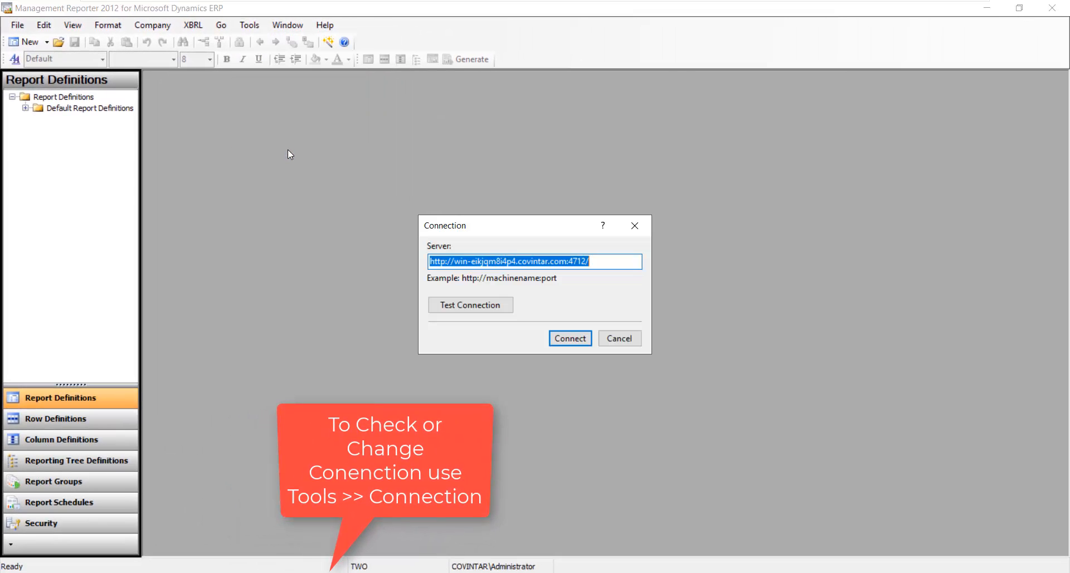
{"action": "left_click", "coordinate": [605, 263]}
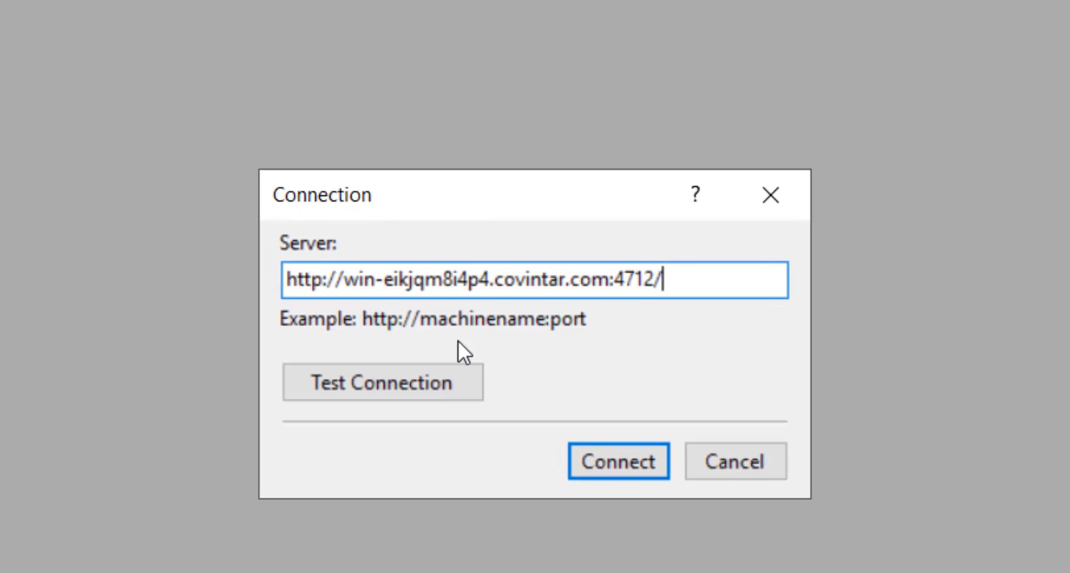
{"action": "left_click", "coordinate": [440, 380]}
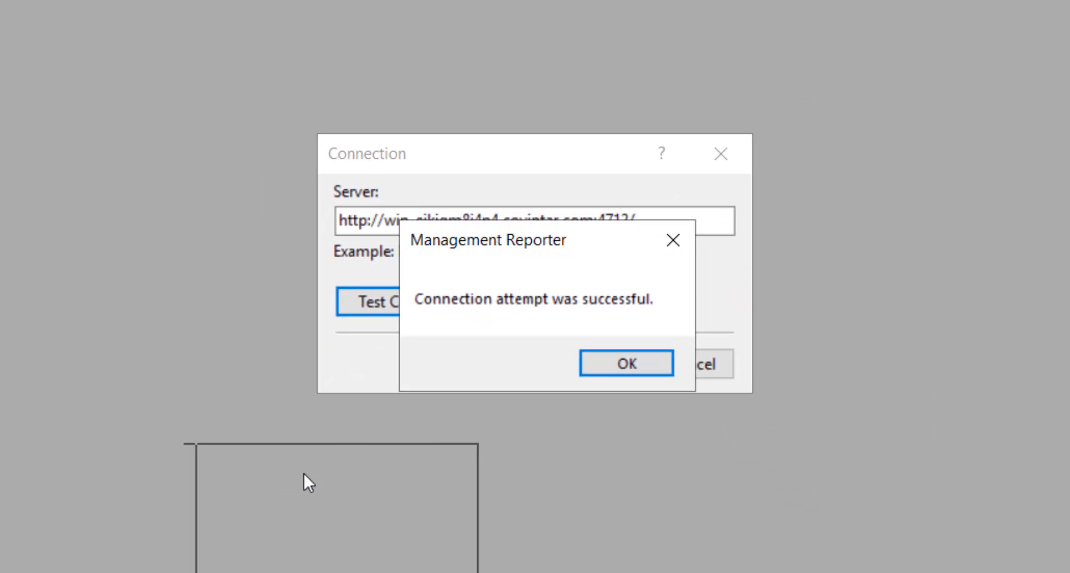
{"action": "left_click", "coordinate": [626, 363]}
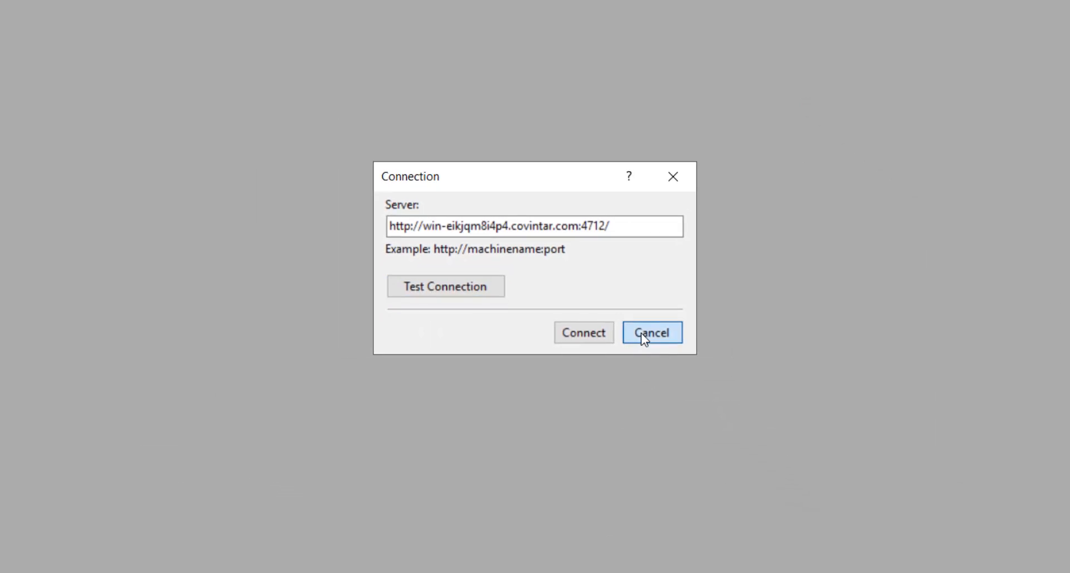
{"action": "left_click", "coordinate": [641, 332]}
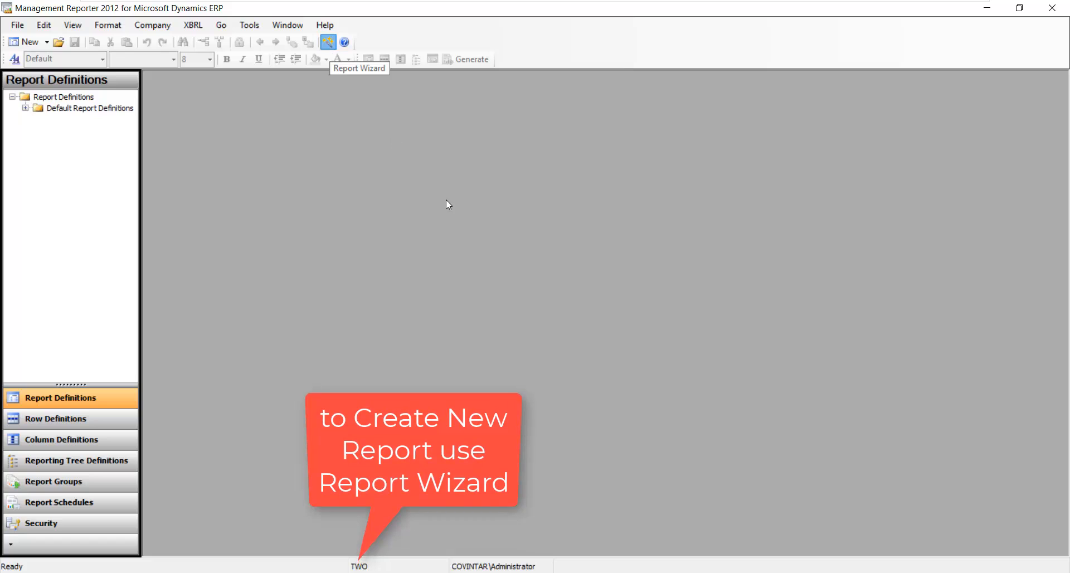
- Start the Report Wizard with the Monthly Trial Balance template as one report for the entire company
{"action": "left_click", "coordinate": [328, 42]}
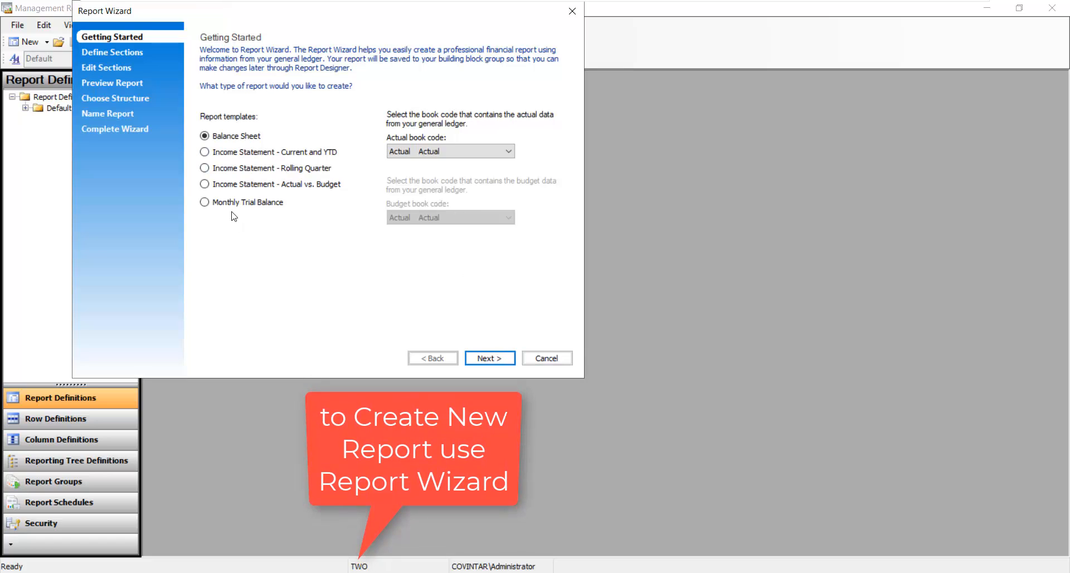
{"action": "left_click", "coordinate": [267, 203]}
{"action": "left_click", "coordinate": [499, 360]}
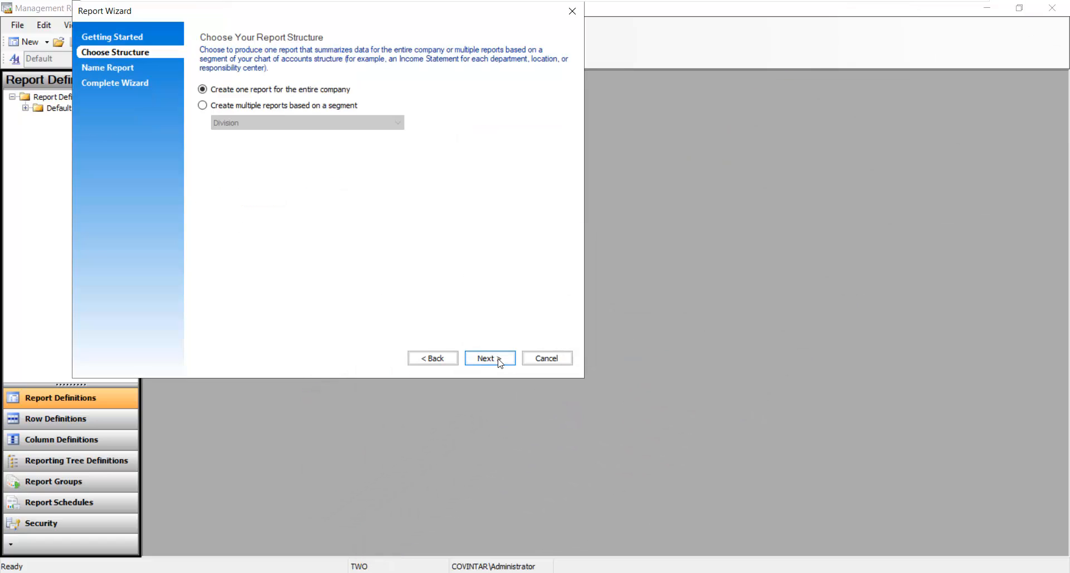
{"action": "left_click", "coordinate": [490, 358]}
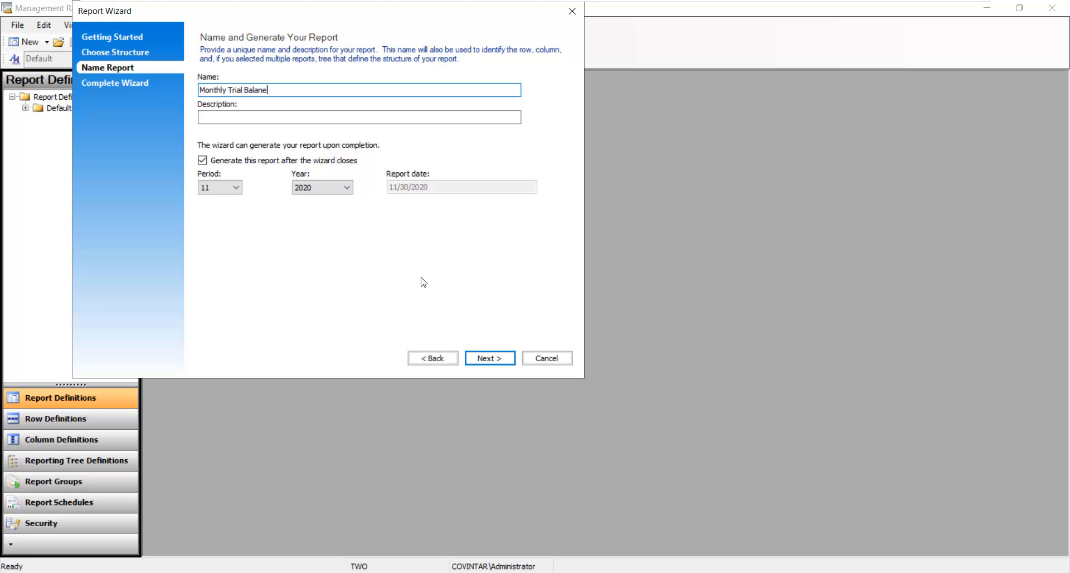
- Copy the report name into the Description field and finish the wizard
{"action": "key", "text": "shift+Home"}
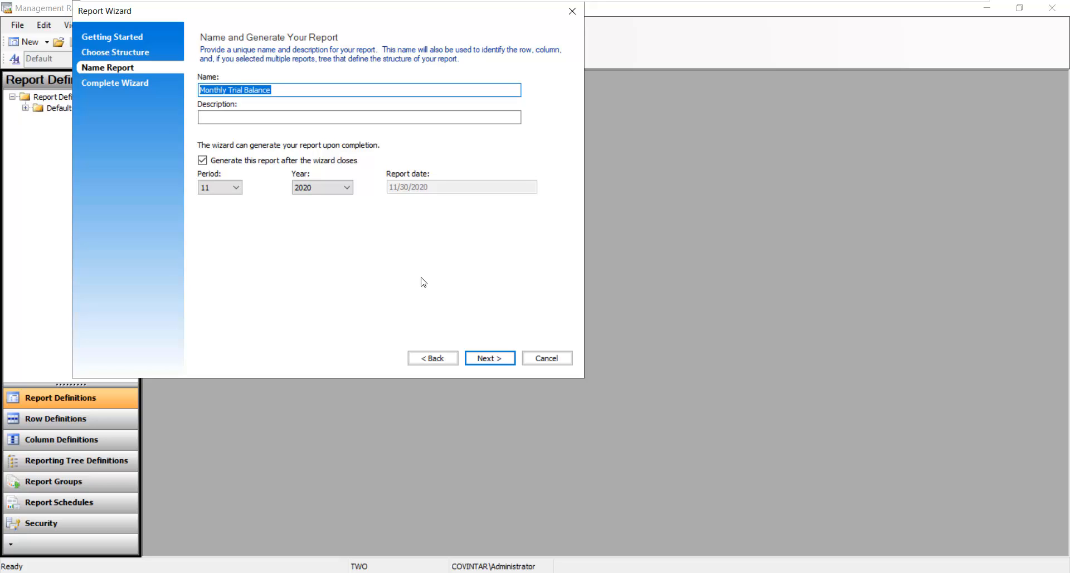
{"action": "key", "text": "ctrl+c"}
{"action": "key", "text": "Tab"}
{"action": "key", "text": "ctrl+v"}
{"action": "key", "text": "Tab"}
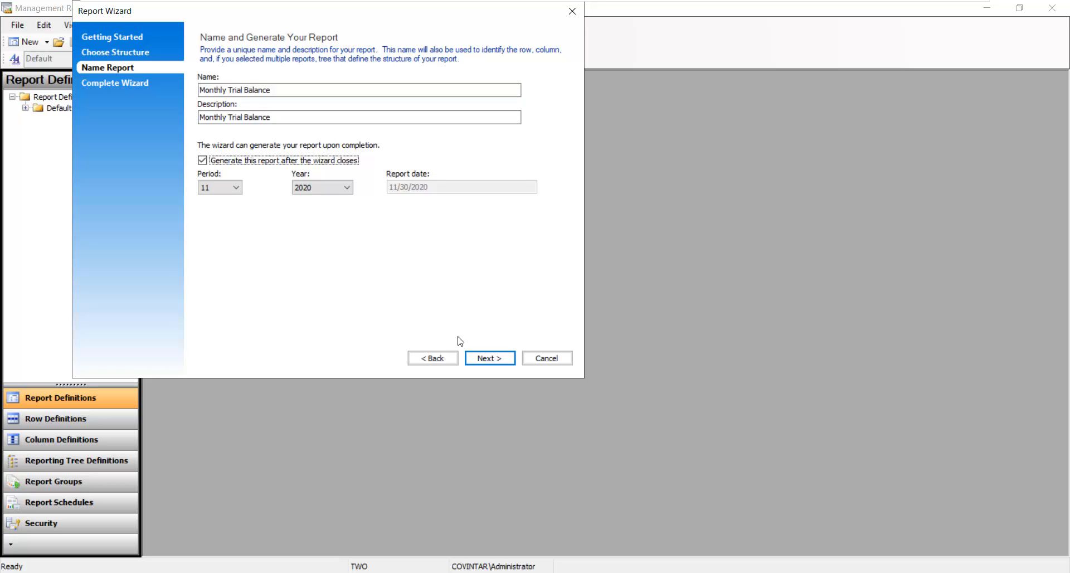
{"action": "left_click", "coordinate": [476, 359]}
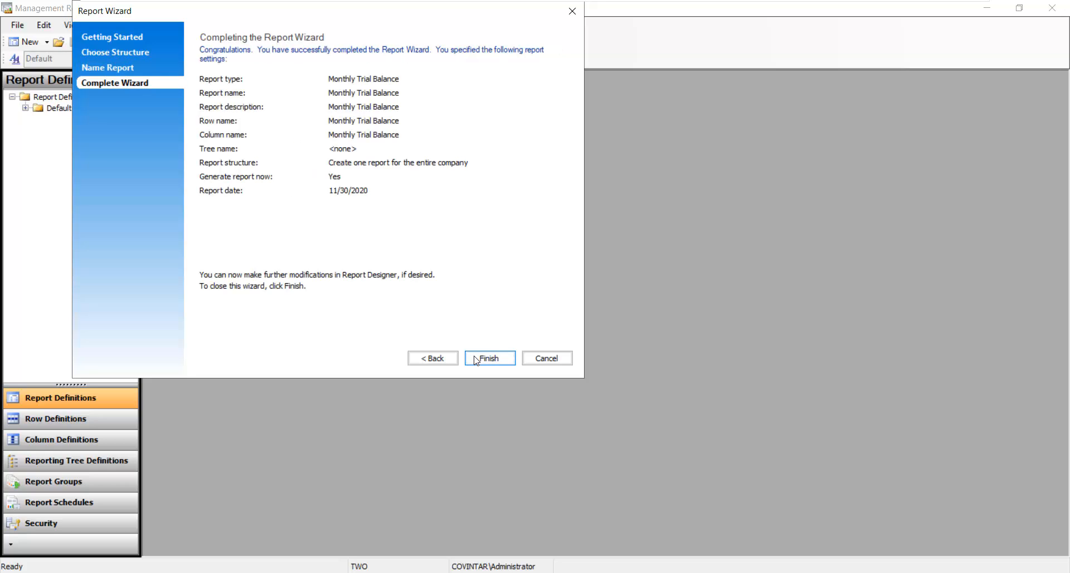
{"action": "left_click", "coordinate": [475, 360]}
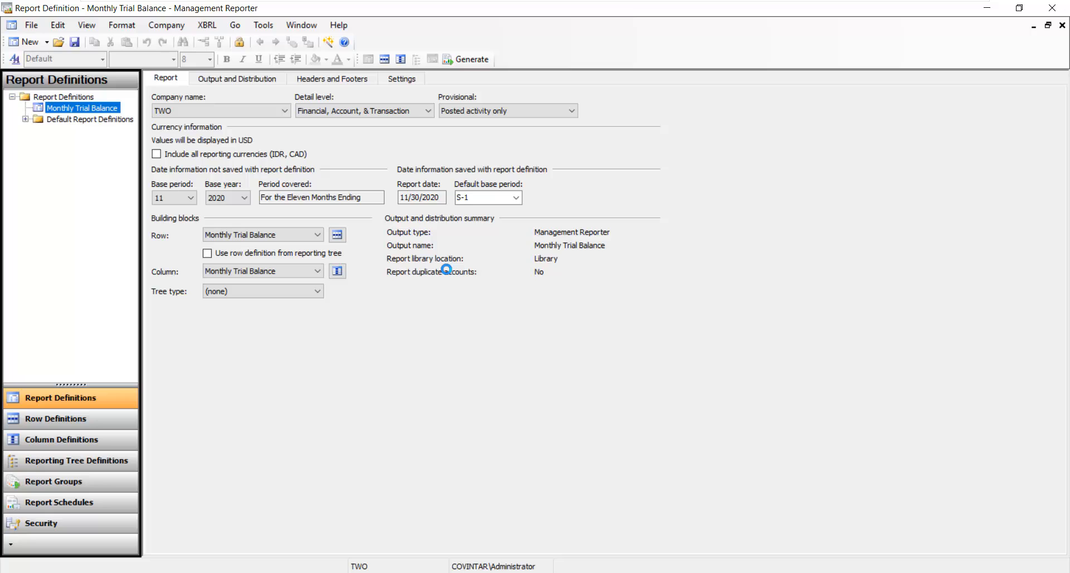
- Set base year 2027, base period 4, posted and unposted activity, then generate the report
{"action": "left_click", "coordinate": [228, 199]}
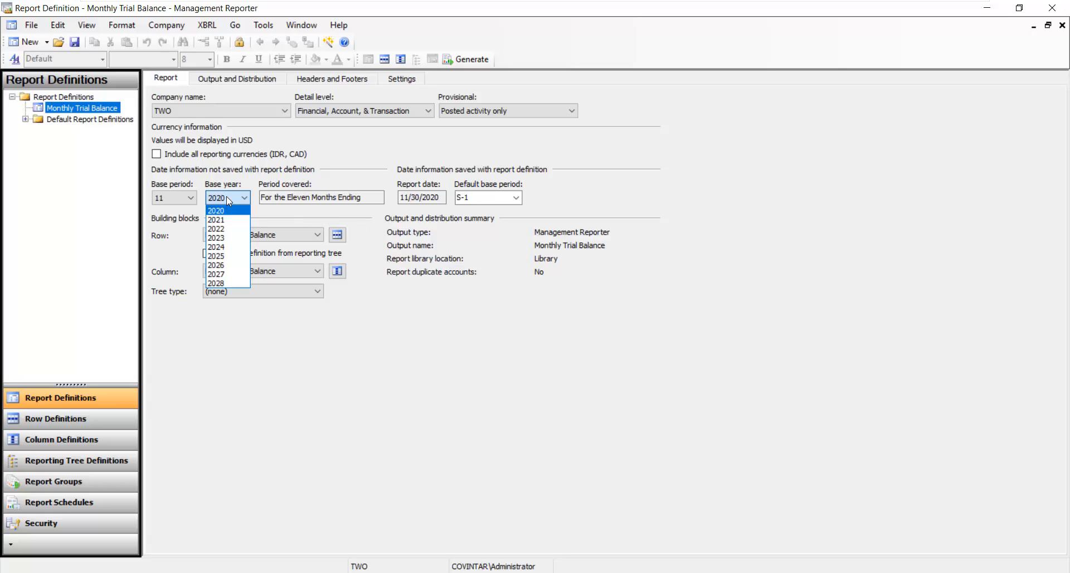
{"action": "left_click", "coordinate": [223, 283]}
{"action": "left_click", "coordinate": [193, 199]}
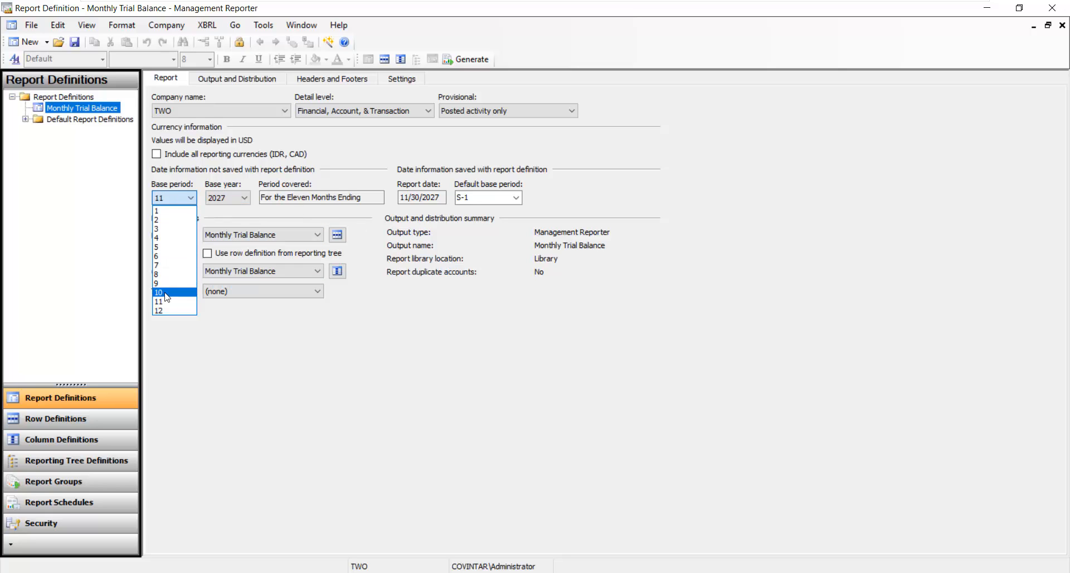
{"action": "left_click", "coordinate": [167, 238]}
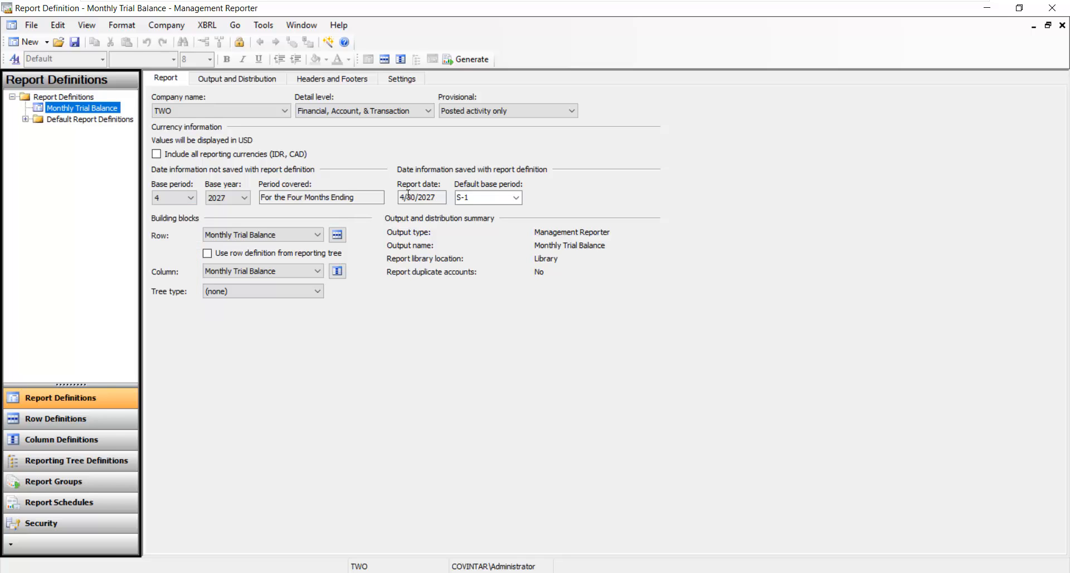
{"action": "left_click", "coordinate": [570, 111]}
{"action": "left_click", "coordinate": [490, 129]}
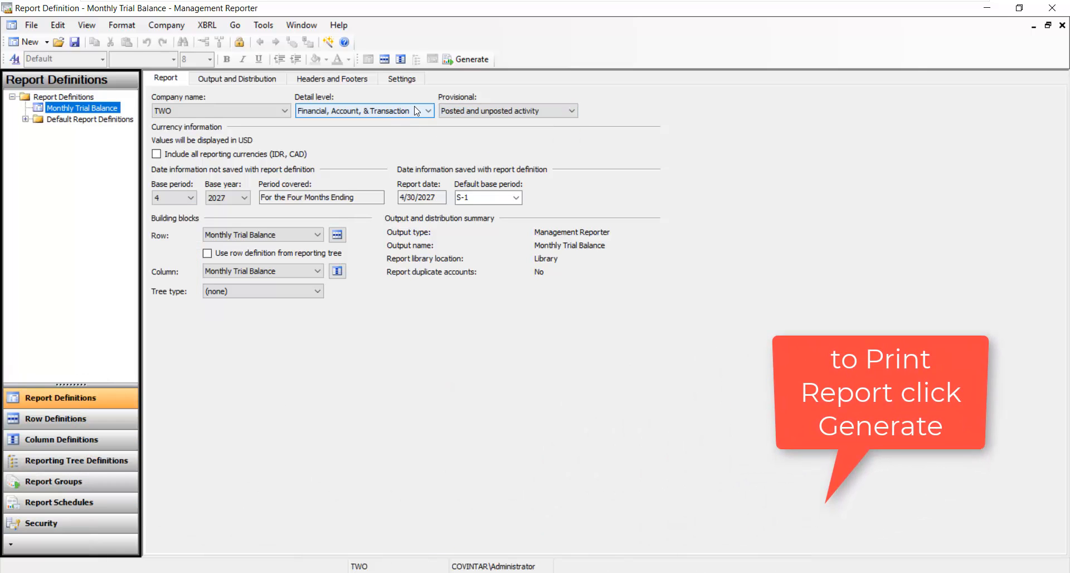
{"action": "left_click", "coordinate": [465, 59]}
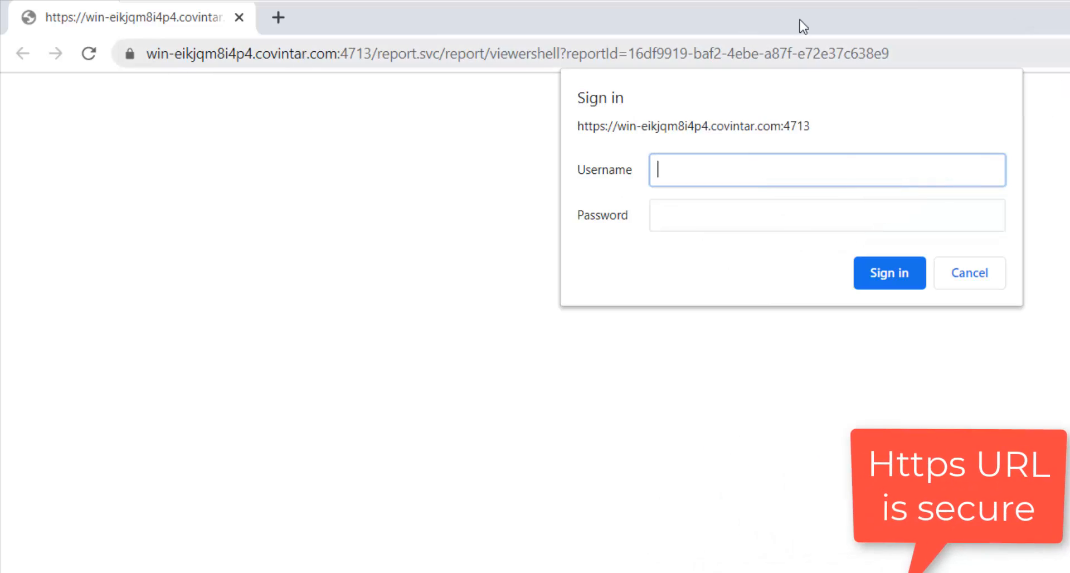
- Paste the report URL into Notepad to show its https prefix and view the connection security details
{"action": "left_click", "coordinate": [928, 48]}
{"action": "key", "text": "ctrl+c"}
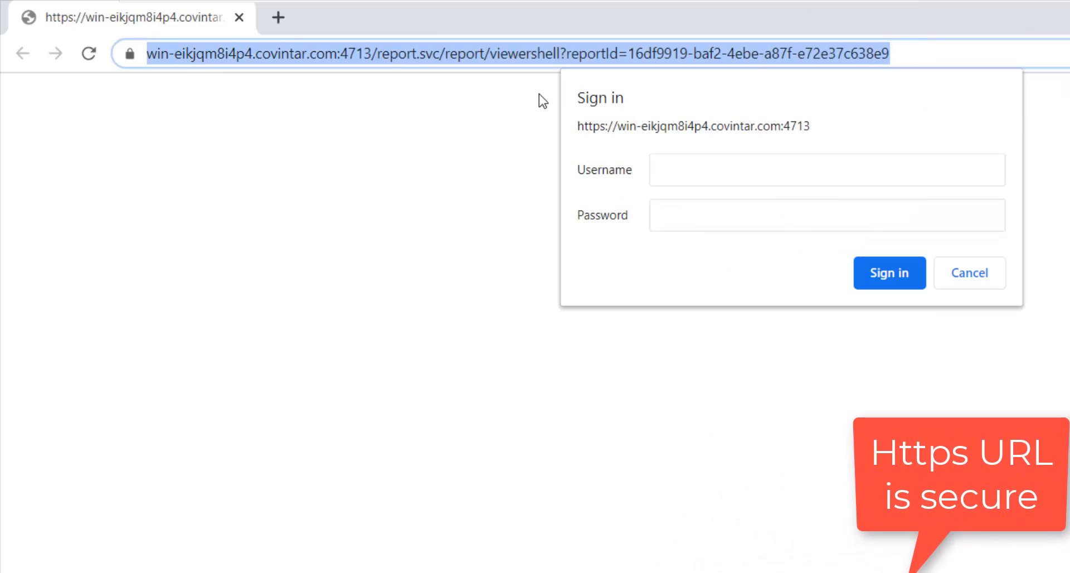
{"action": "key", "text": "alt+Tab"}
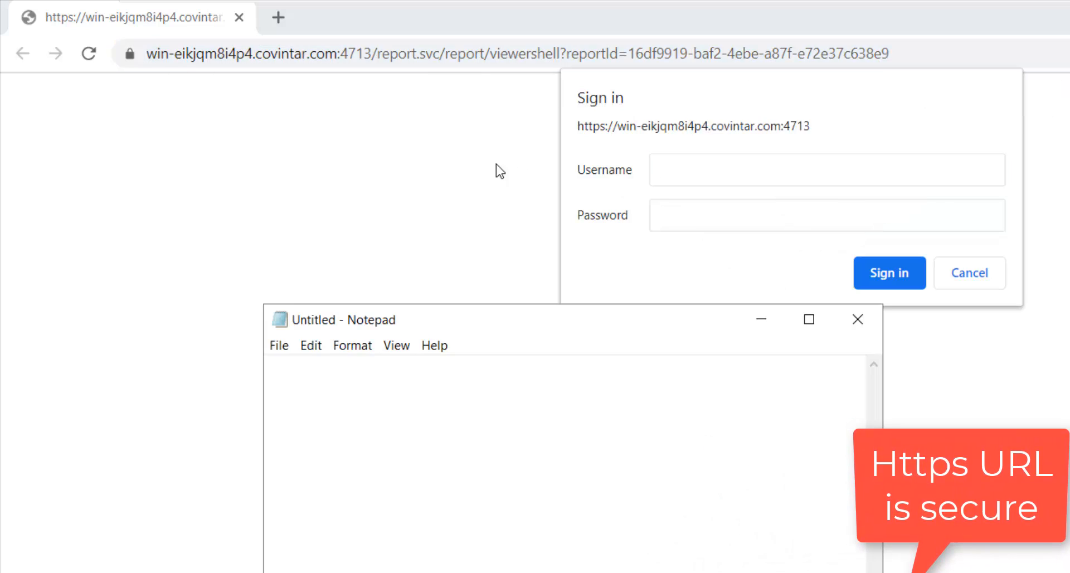
{"action": "key", "text": "ctrl+v"}
{"action": "key", "text": "Home"}
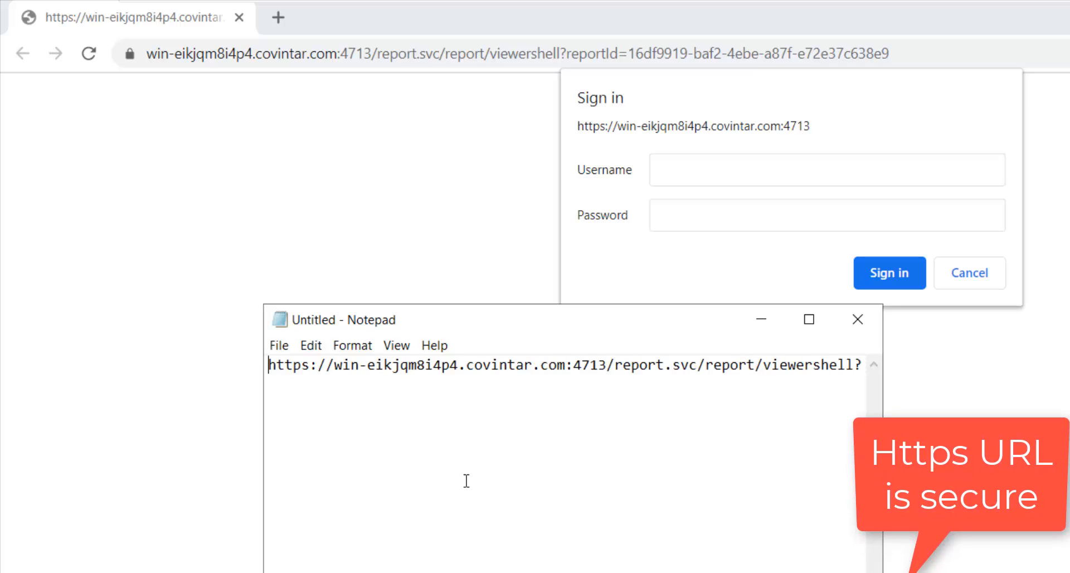
{"action": "left_click_drag", "start_coordinate": [310, 372], "coordinate": [272, 380]}
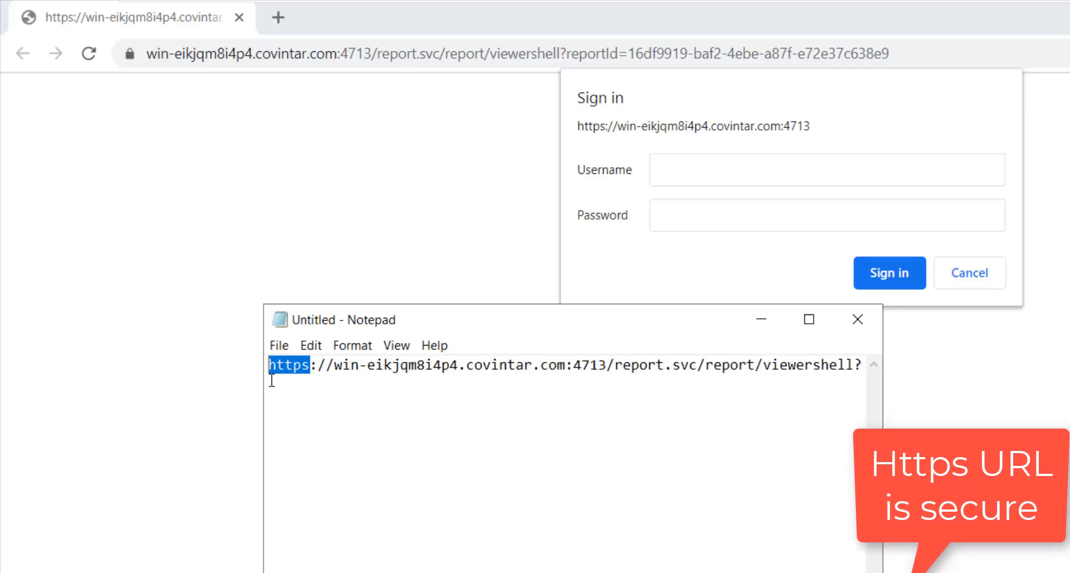
{"action": "left_click", "coordinate": [131, 56]}
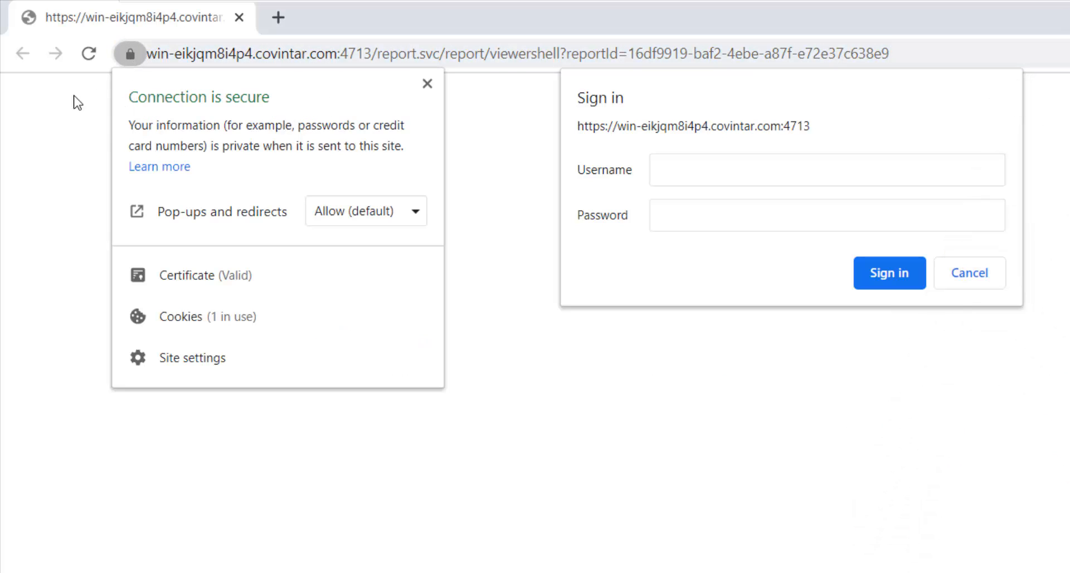
- Sign in as Administrator with the account password, then clear the mistyped password
{"action": "left_click", "coordinate": [667, 165]}
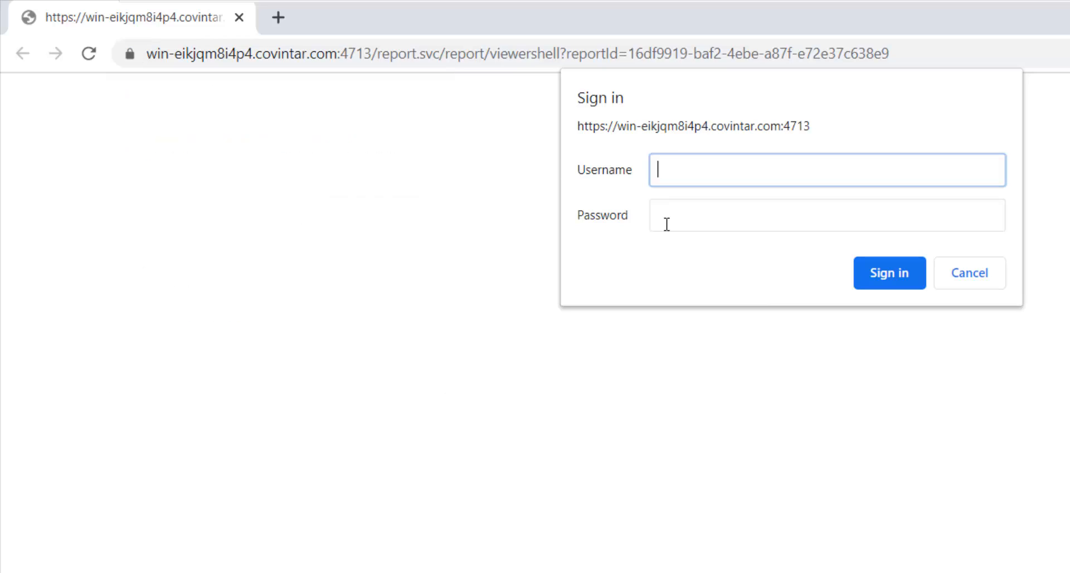
{"action": "type", "text": "Administrator"}
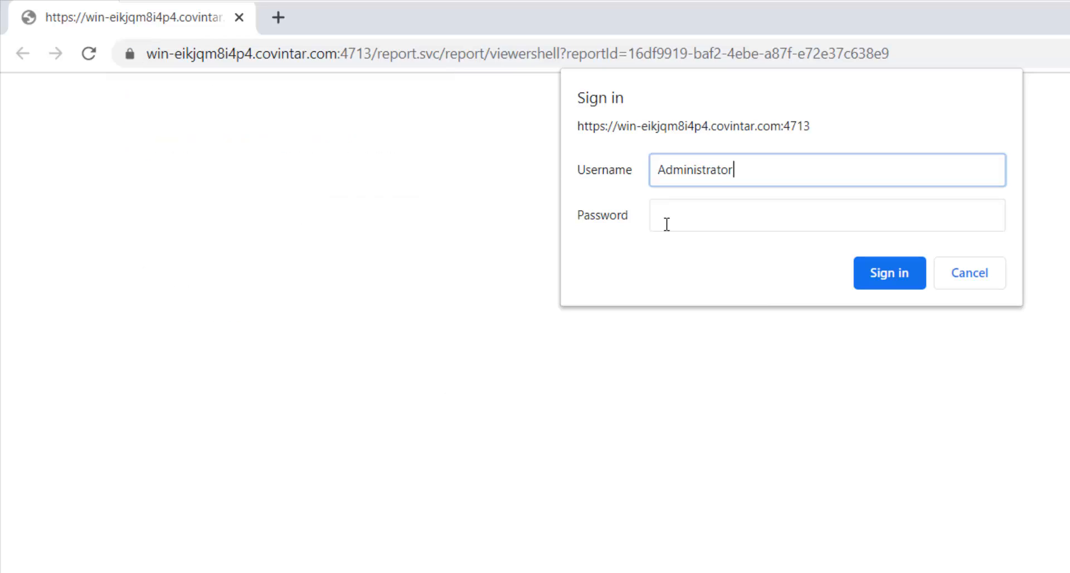
{"action": "left_click", "coordinate": [666, 224]}
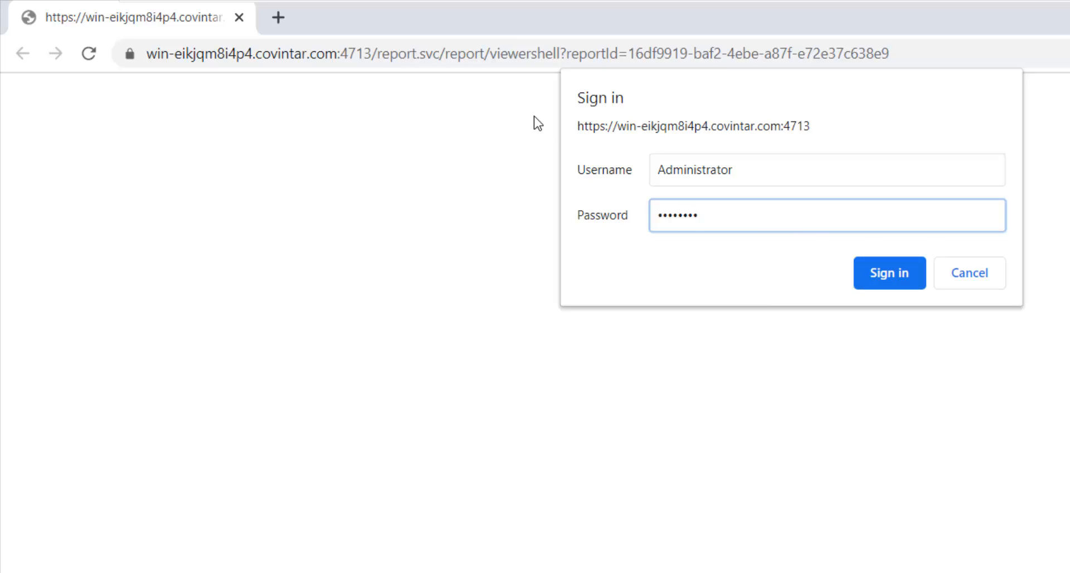
{"action": "left_click", "coordinate": [888, 266]}
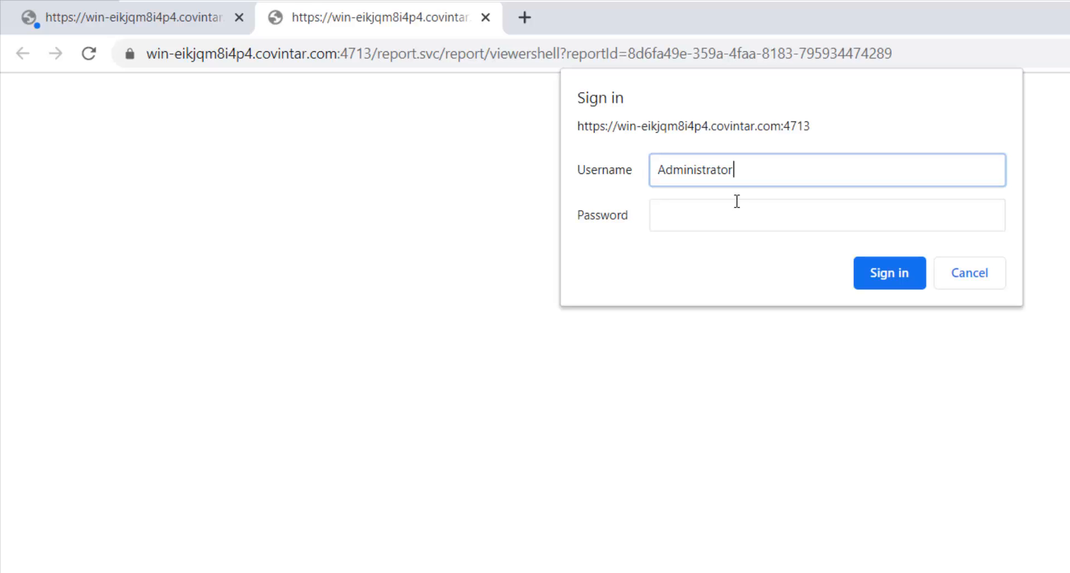
{"action": "left_click", "coordinate": [737, 201]}
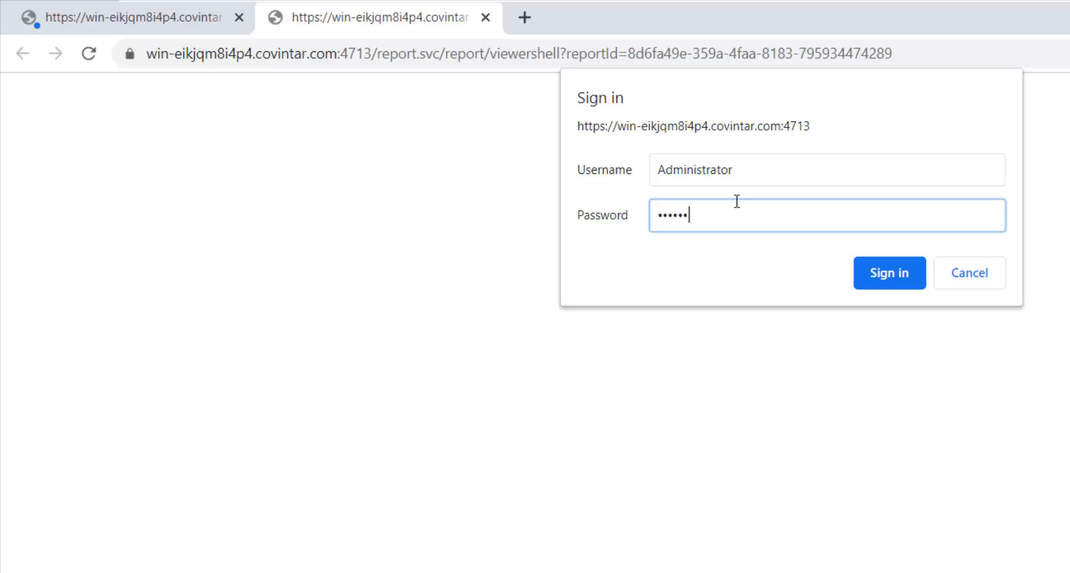
{"action": "key", "text": "ctrl+a"}
{"action": "key", "text": "BackSpace"}
- Sign in to the Web Viewer and expand All Accounts in the Monthly Trial Balance to list each GL account
{"action": "left_click", "coordinate": [891, 274]}
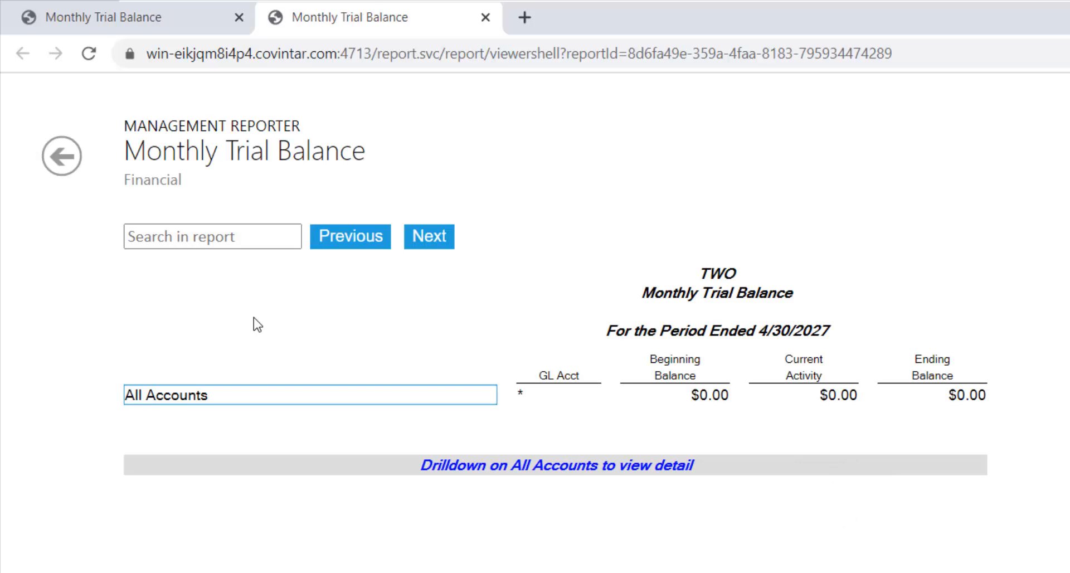
{"action": "left_click", "coordinate": [175, 397]}
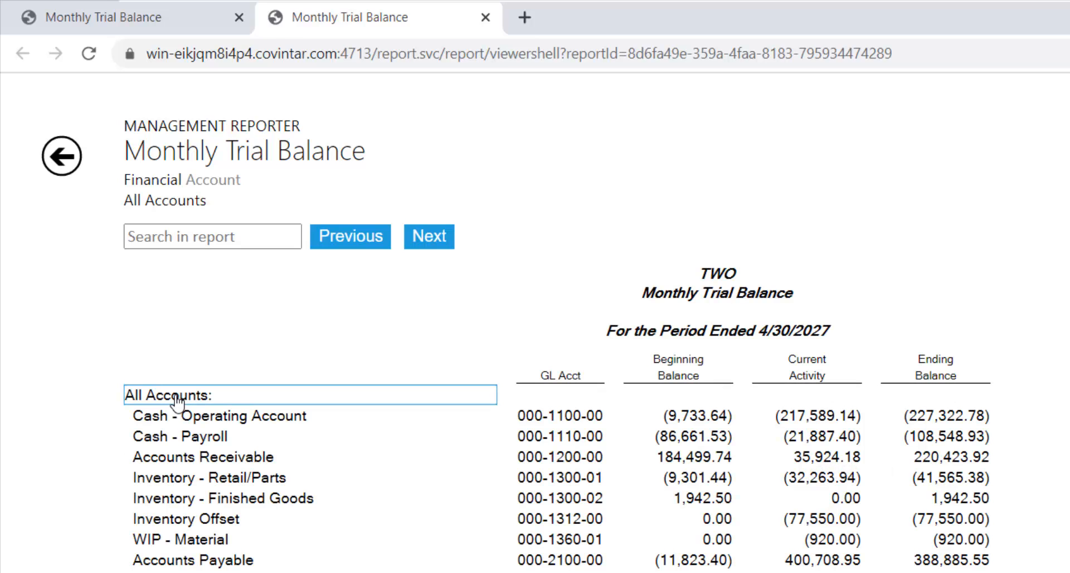